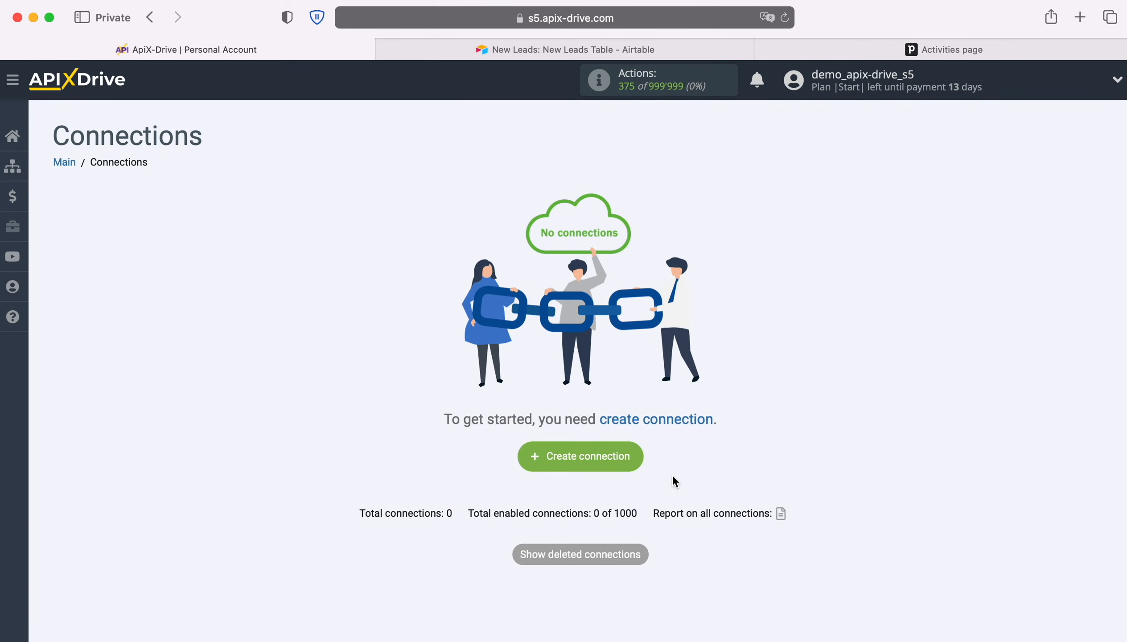
- Create a new connection and set Airtable as its data source system
left_click(630, 455)
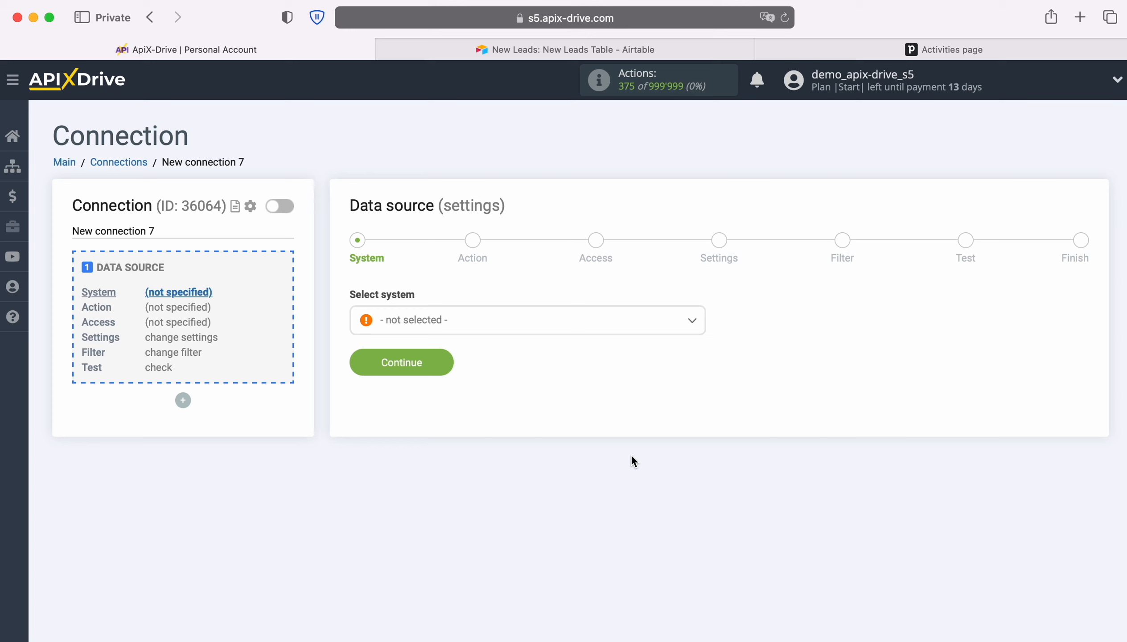
left_click(539, 321)
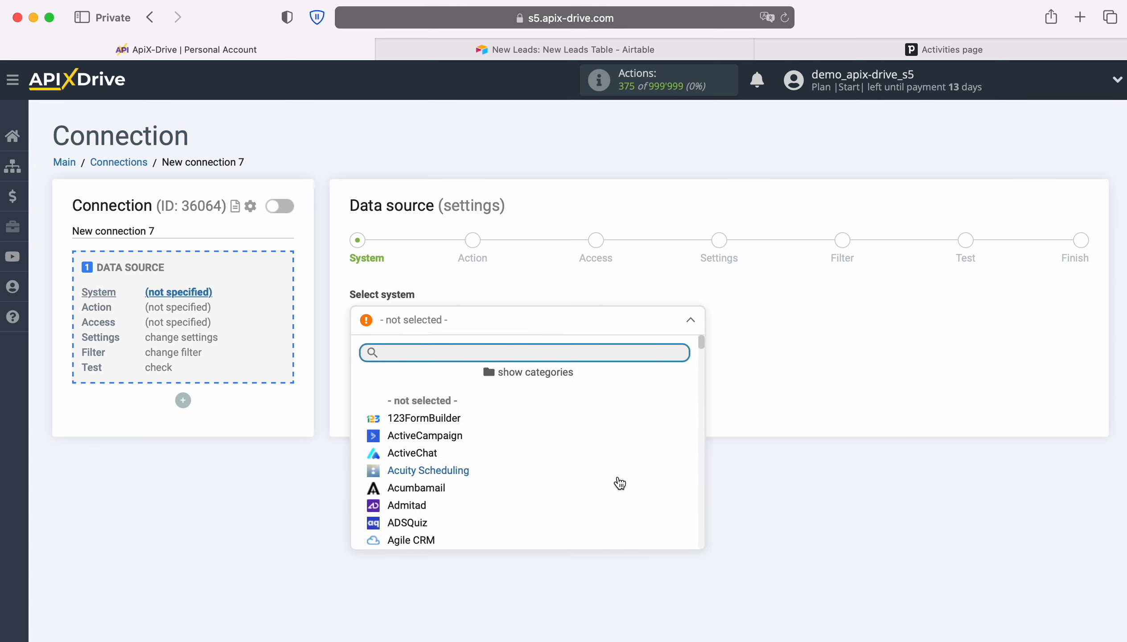
scroll(616, 480, "down", 3)
left_click(451, 460)
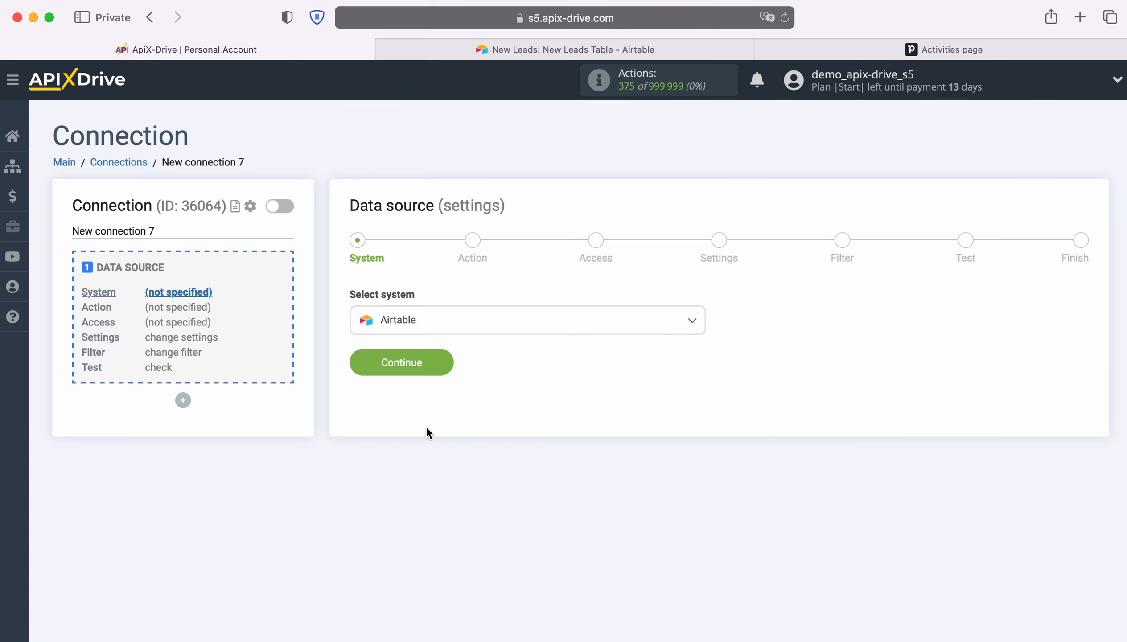
left_click(442, 362)
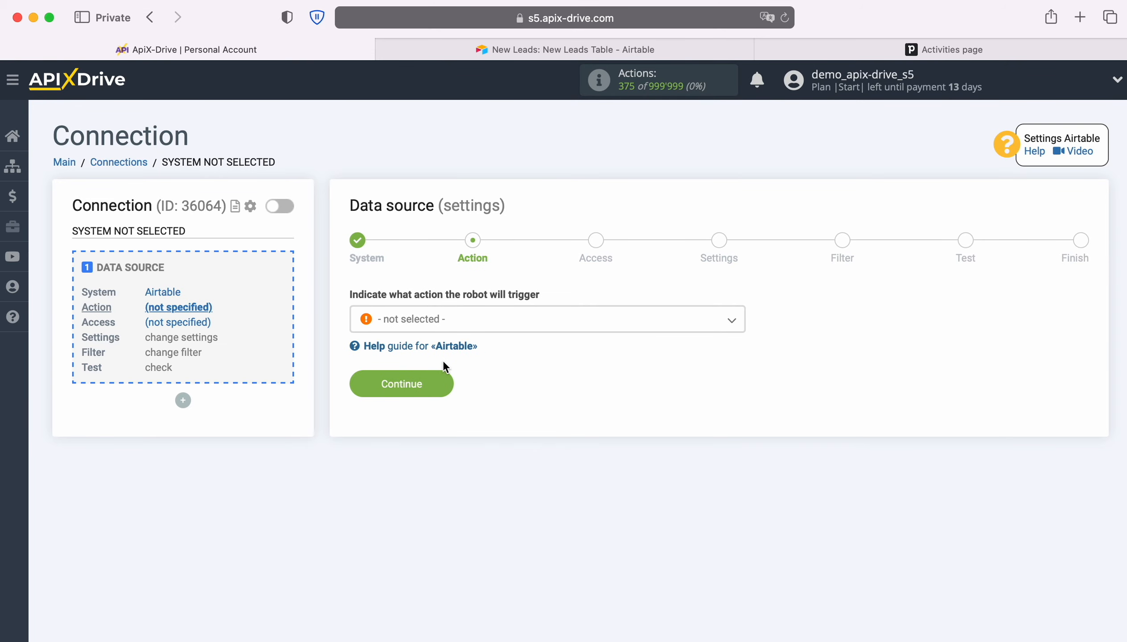
- Set the data source action to Get ROWS (new) and continue to the access stage
left_click(559, 322)
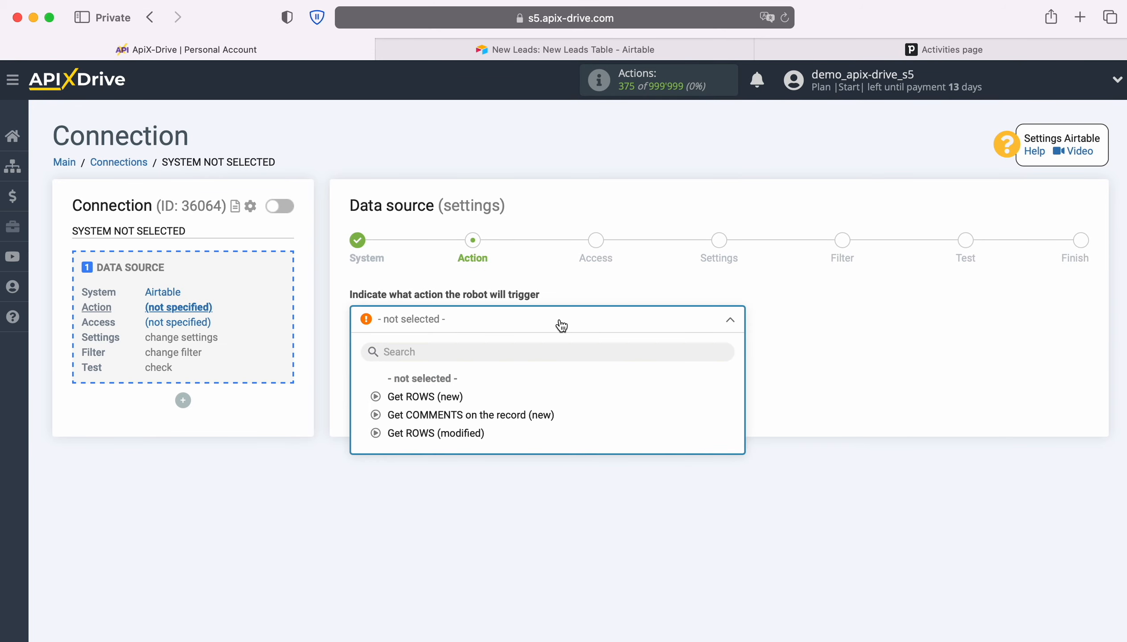
left_click(452, 397)
left_click(447, 385)
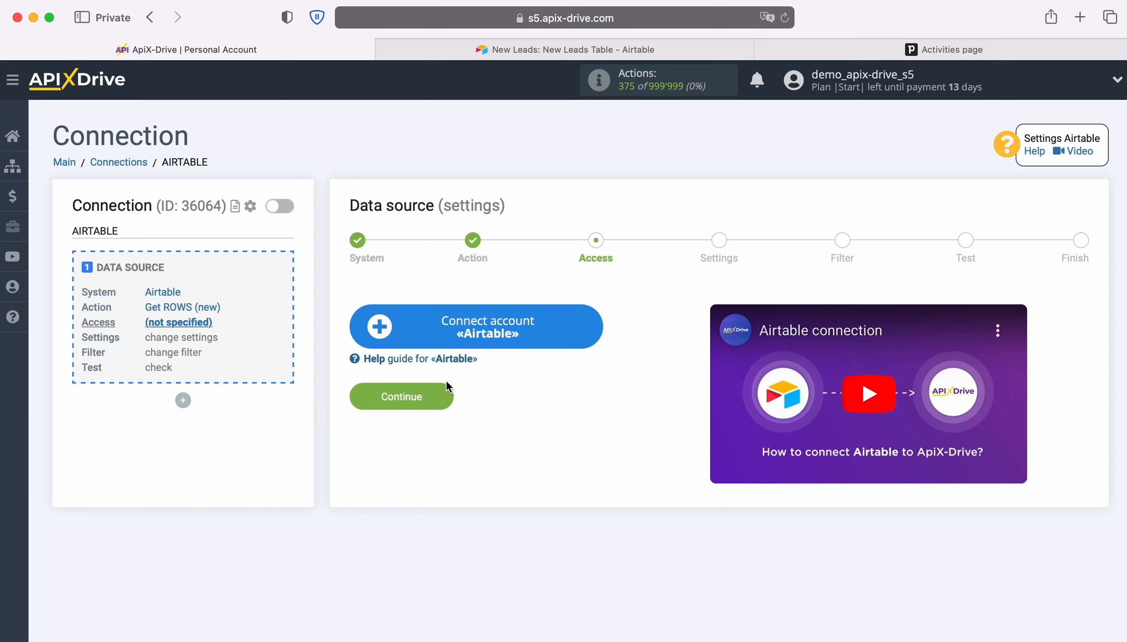
- Start connecting an Airtable account and sign in with the saved account email and password
left_click(584, 330)
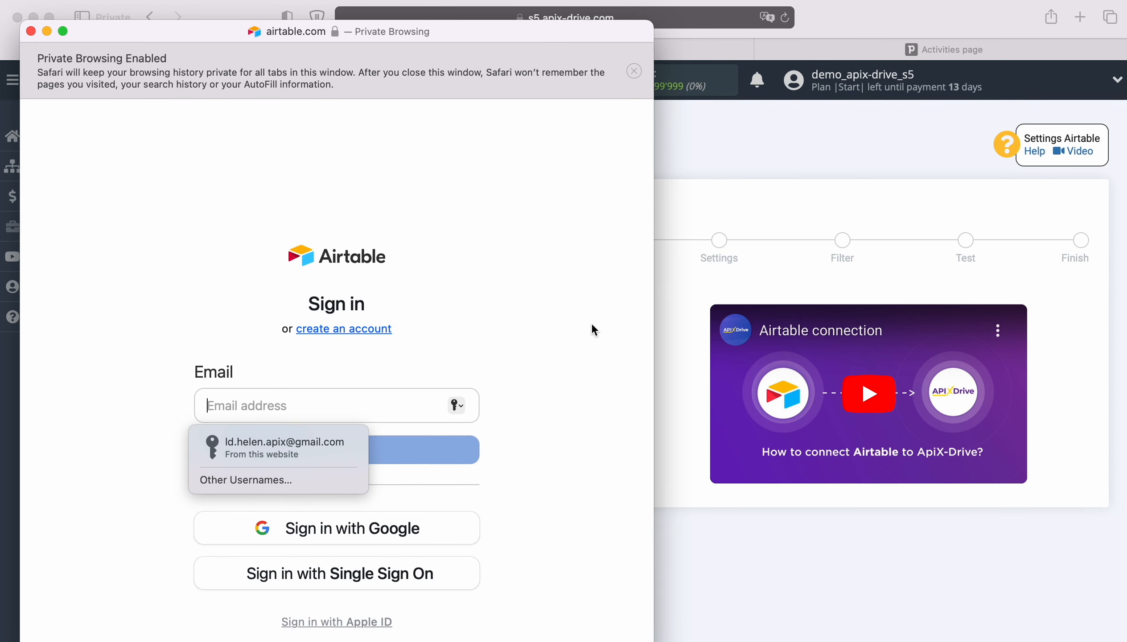
left_click(312, 447)
left_click(314, 448)
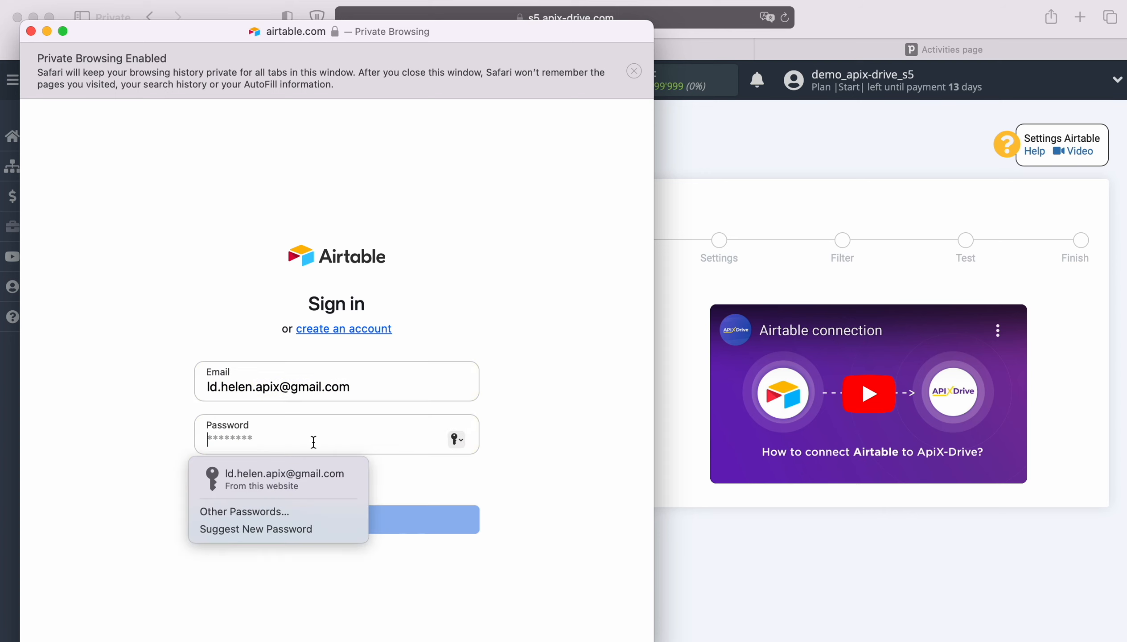
left_click(299, 466)
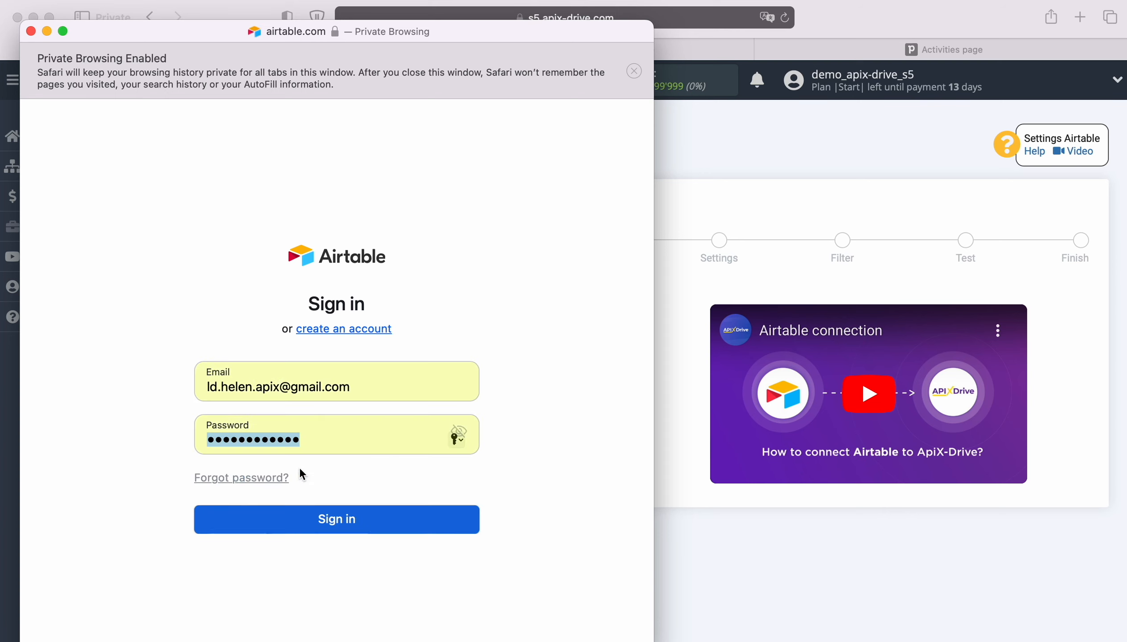
left_click(333, 518)
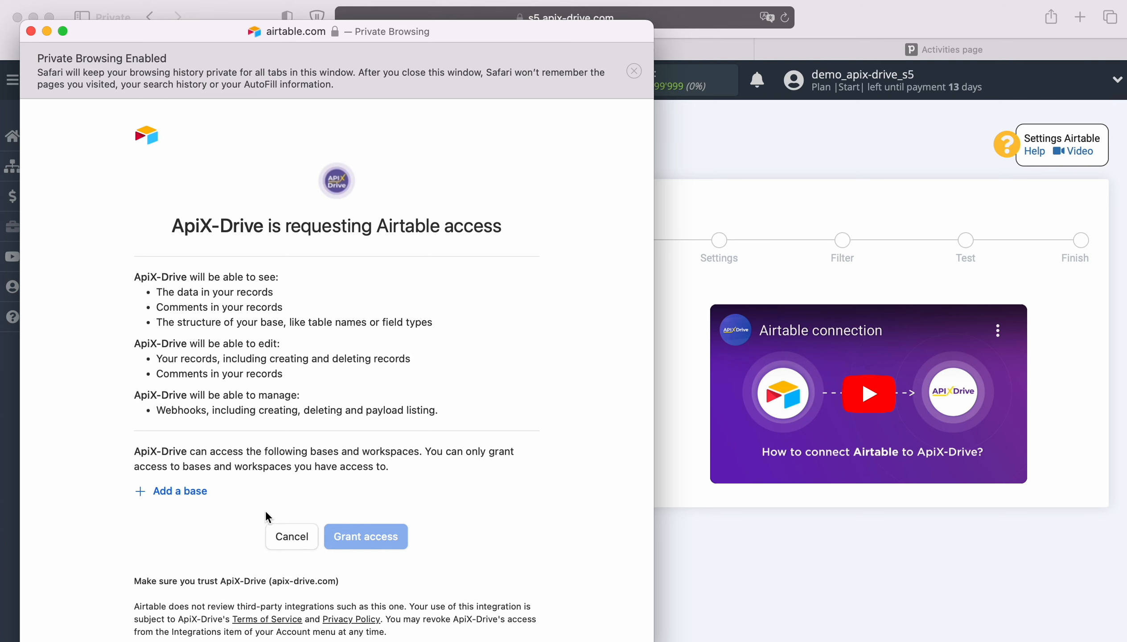
- Grant ApiX-Drive access to the New Leads and New Orders bases in Airtable
left_click(184, 492)
left_click(183, 463)
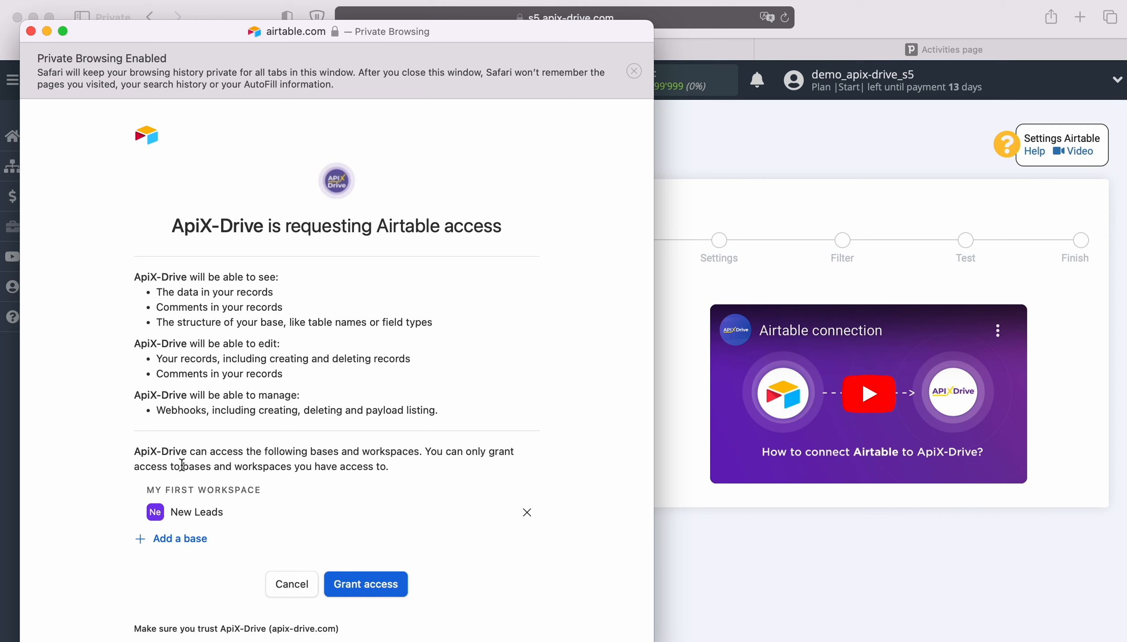
left_click(183, 538)
left_click(185, 509)
scroll(402, 473, "down", 3)
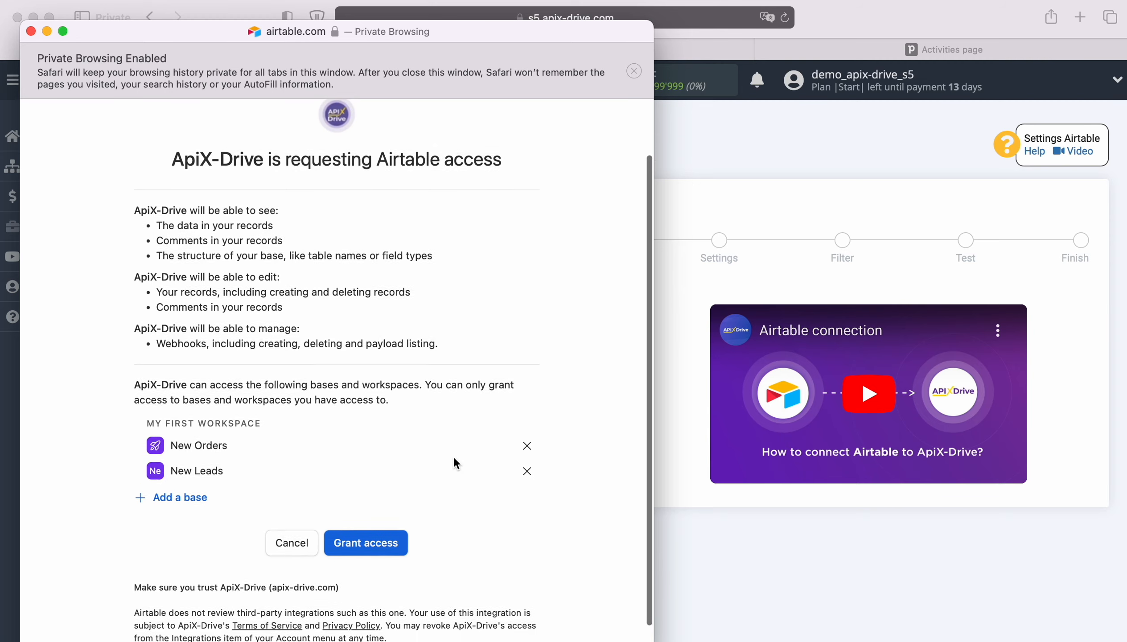
left_click(376, 526)
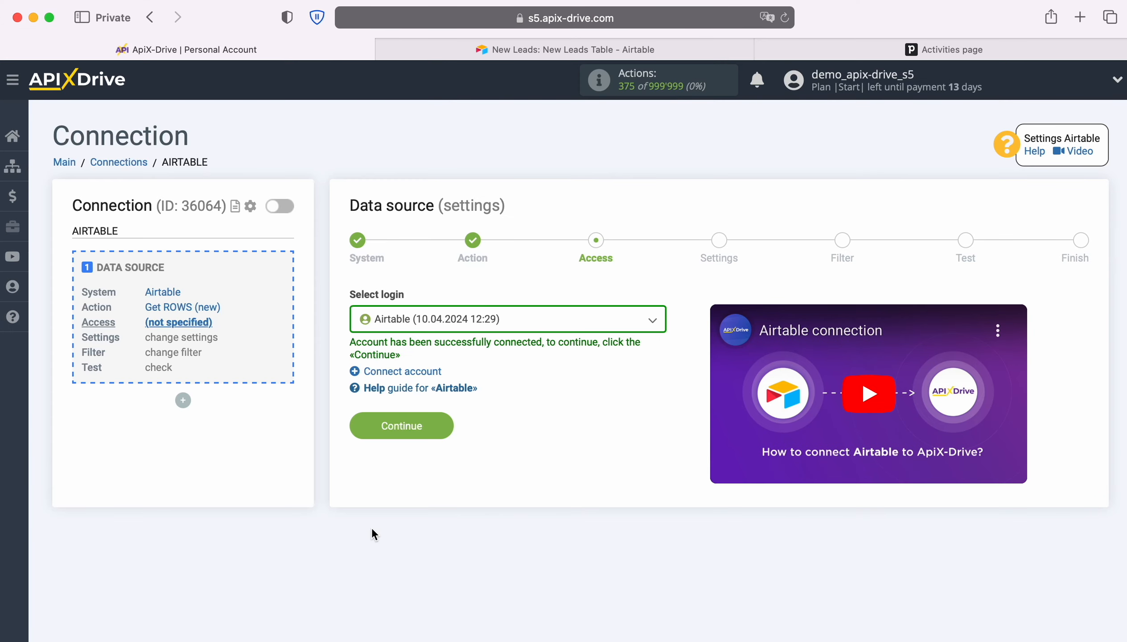
- Select the connected Airtable (10.04.2024 12:29) login for the data source and continue
left_click(563, 325)
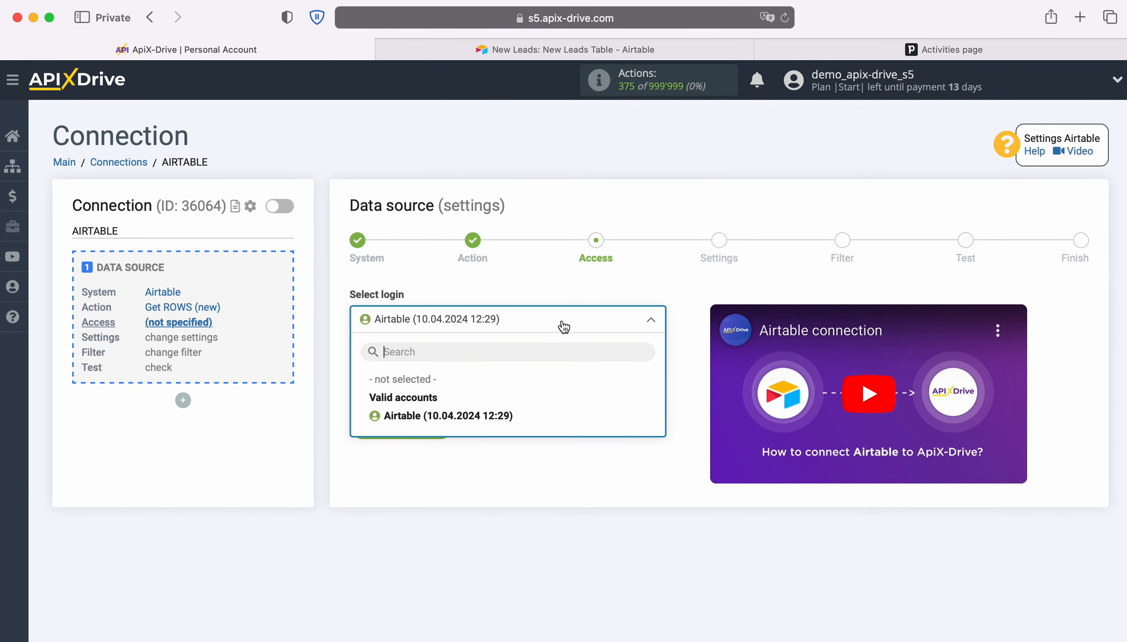
left_click(505, 416)
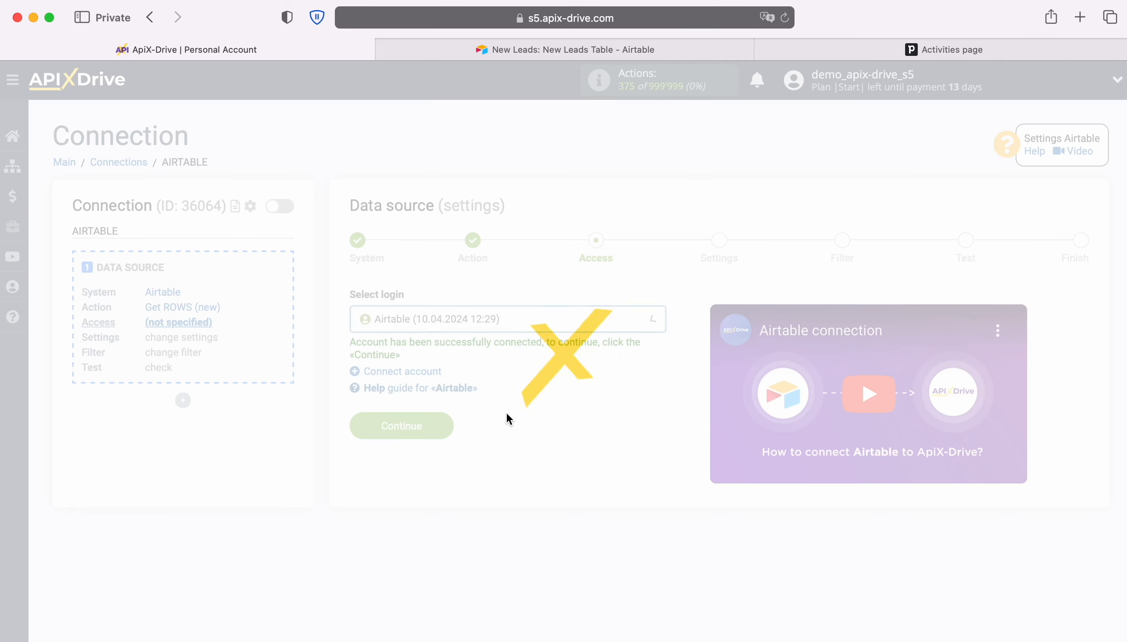
left_click(446, 425)
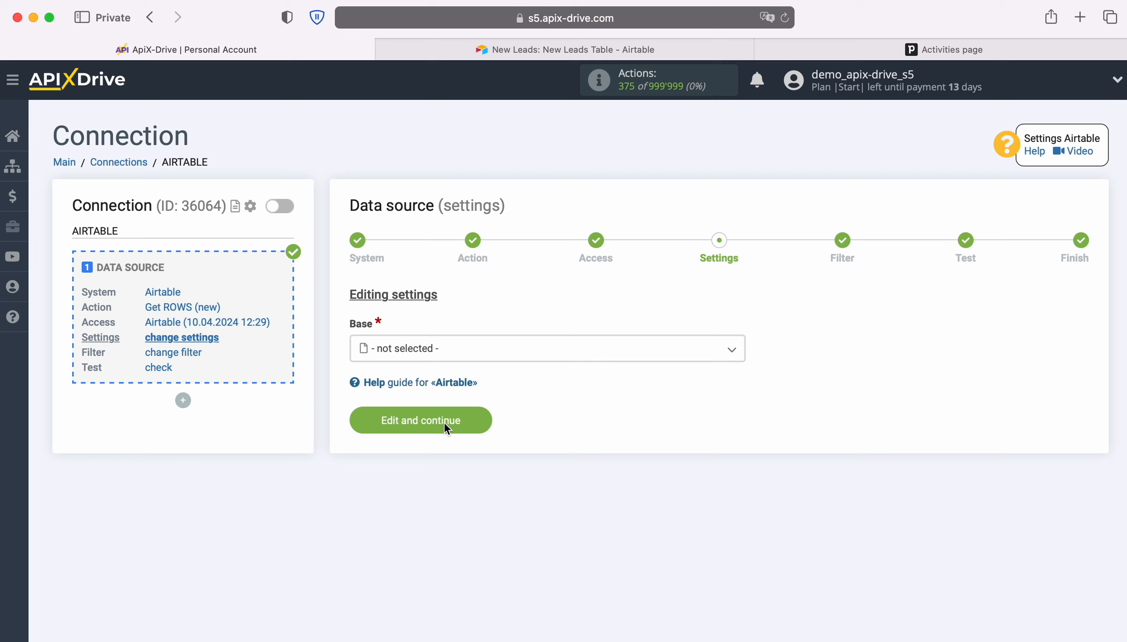
- Set the source base to New Leads and the table to New Leads Table, and open the created-time column choices
left_click(455, 350)
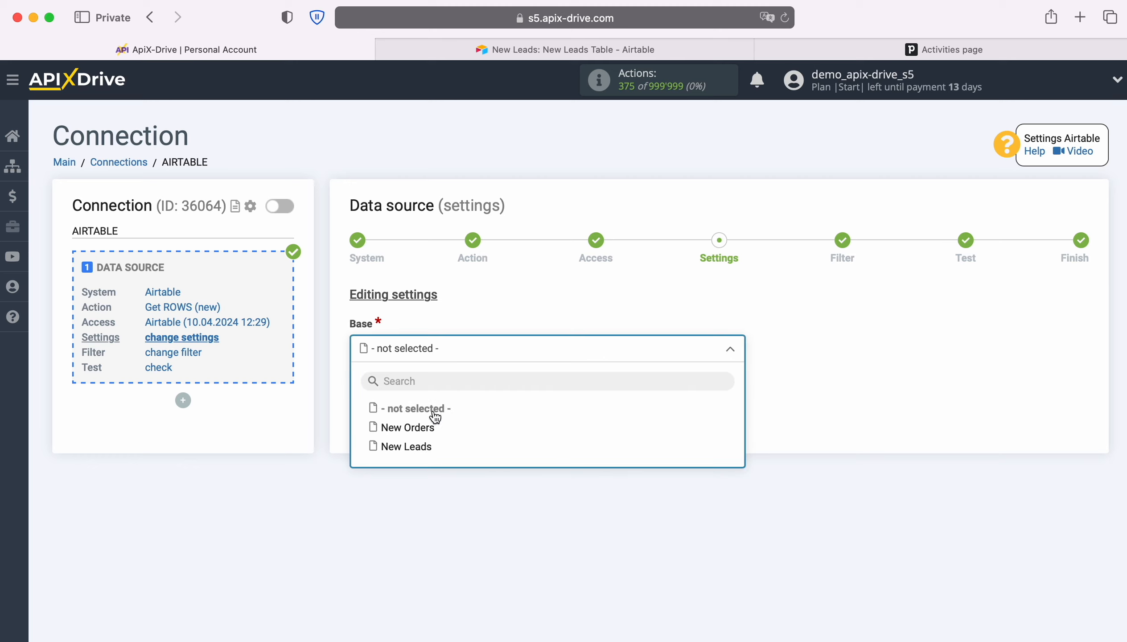
left_click(421, 447)
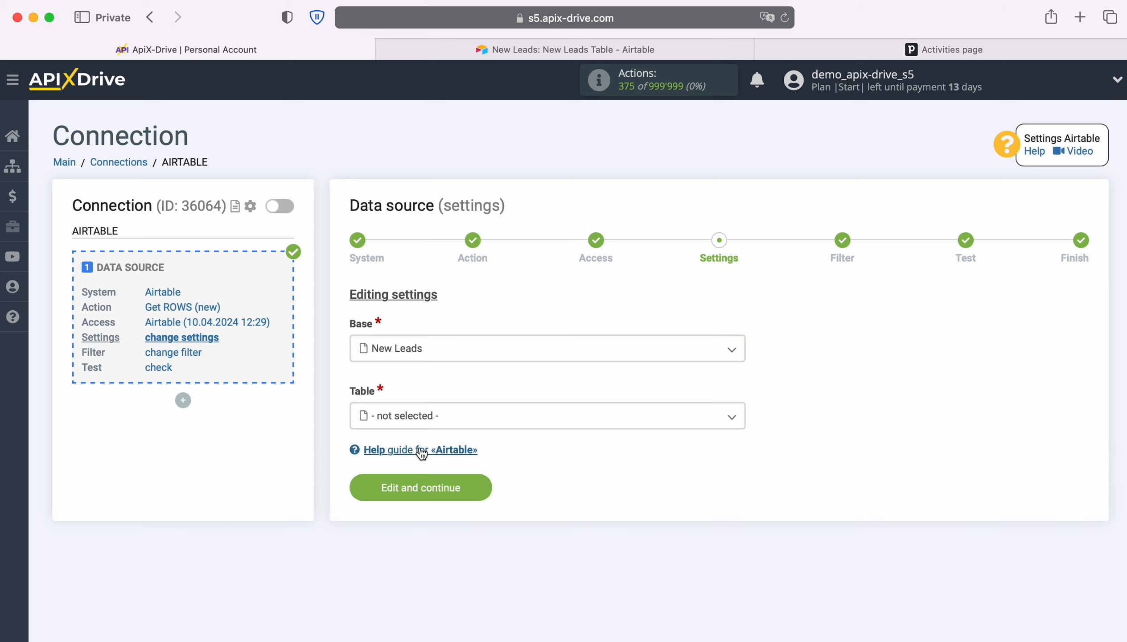
left_click(421, 418)
left_click(436, 498)
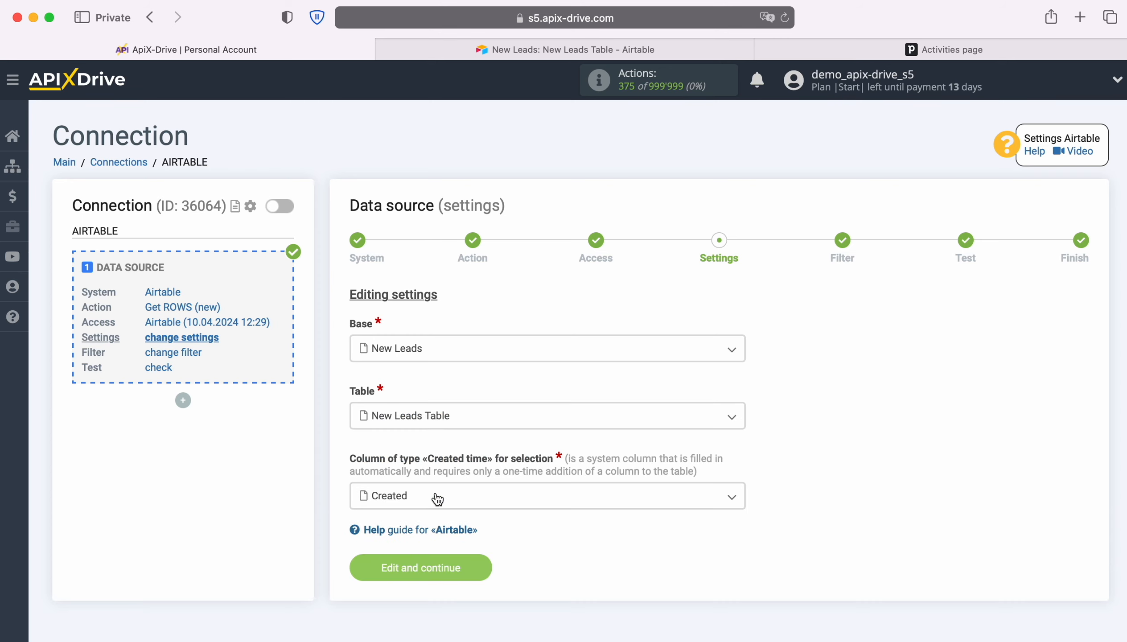
left_click(438, 497)
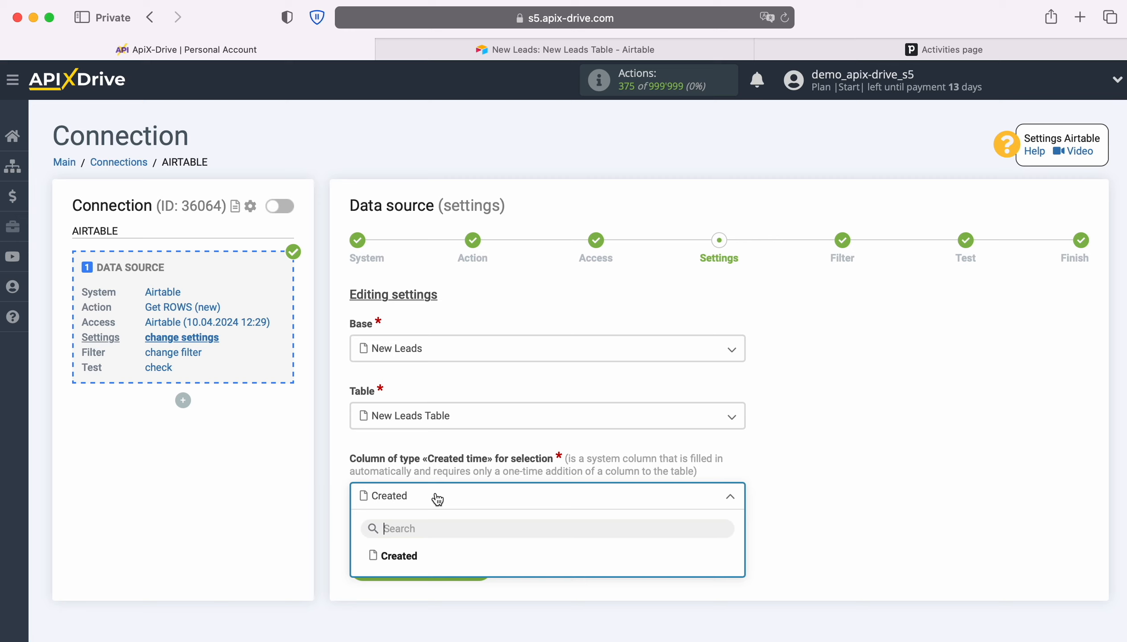
- Switch to Airtable, look up the Created time type for a new field in New Leads Table, and cancel adding the field
left_click(482, 52)
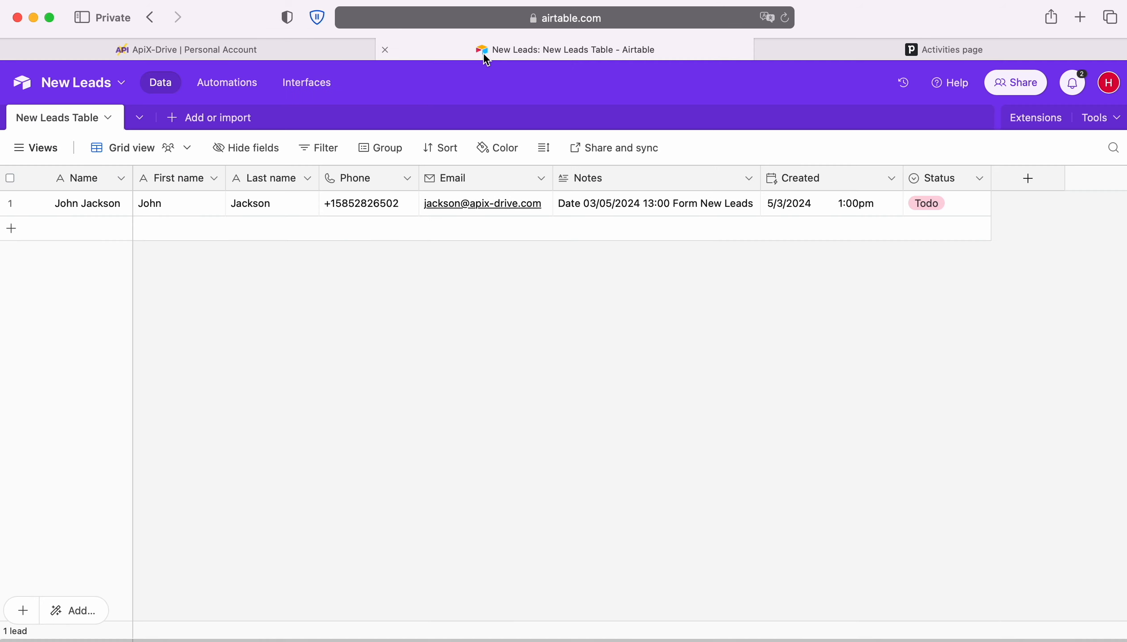
left_click(1026, 177)
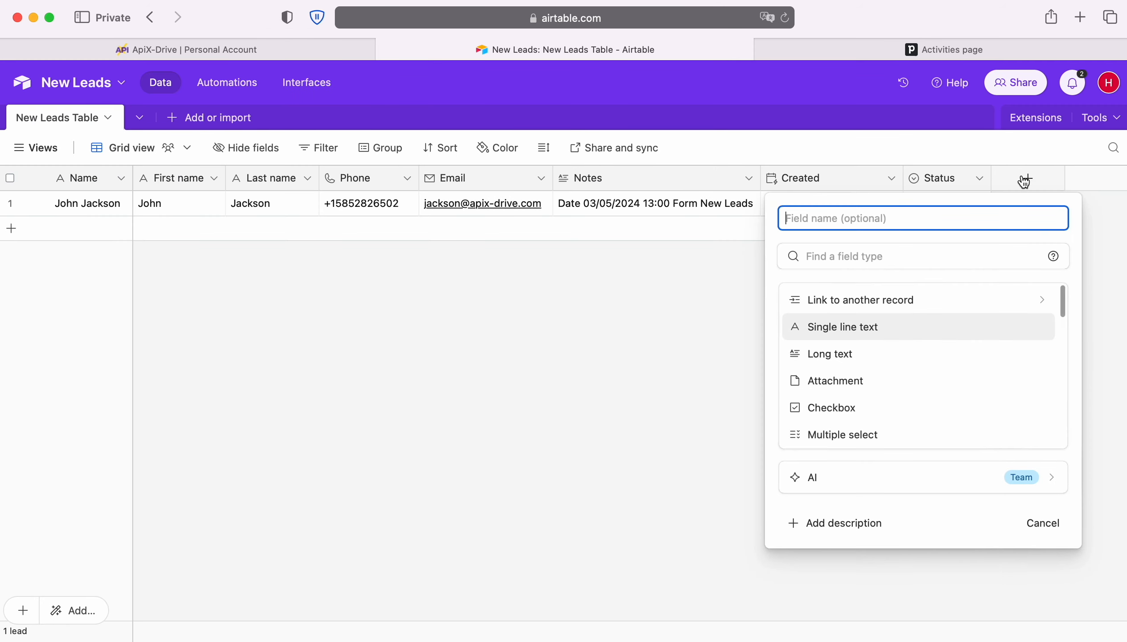
scroll(927, 369, "down", 8)
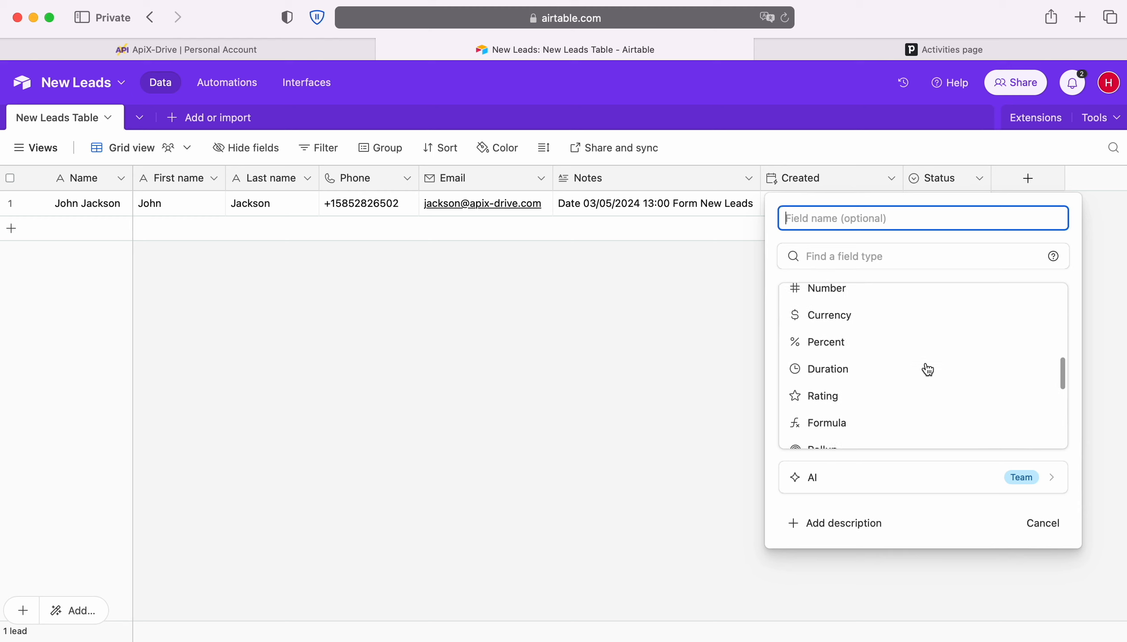
scroll(927, 369, "down", 4)
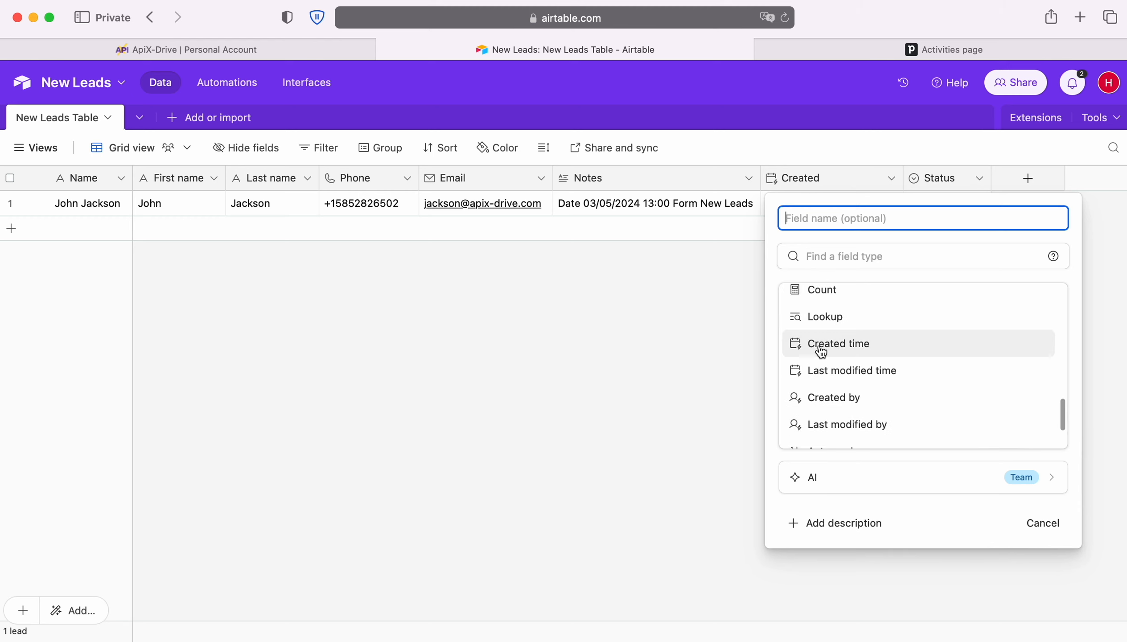
left_click(592, 338)
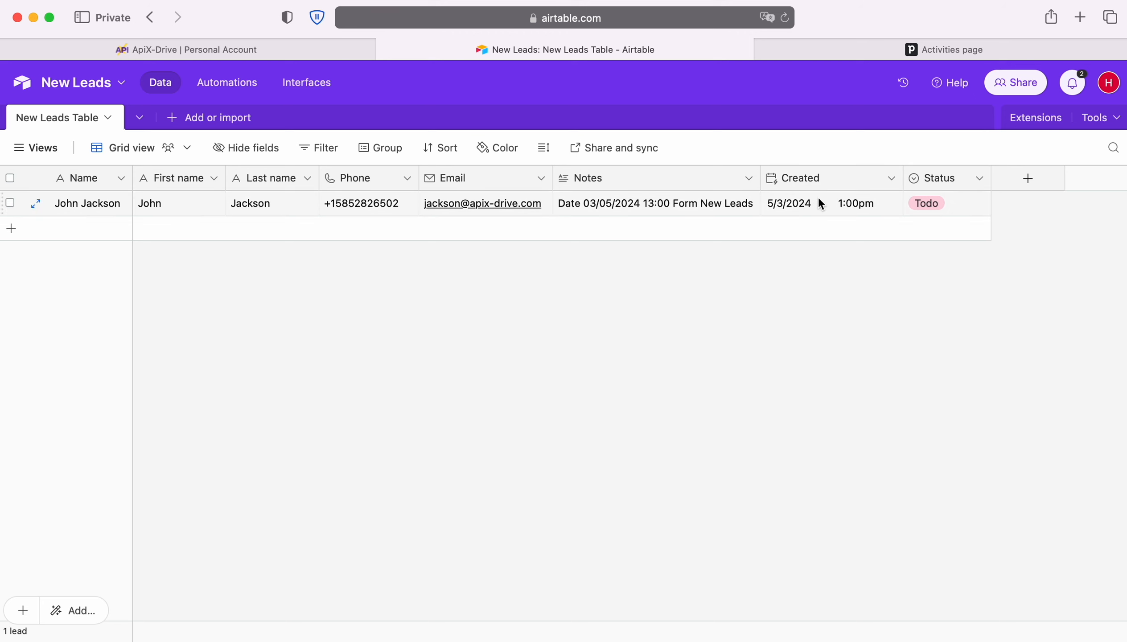
- Switch back to ApiX-Drive, choose Created as the created-time selection column, and save the source settings
left_click(126, 46)
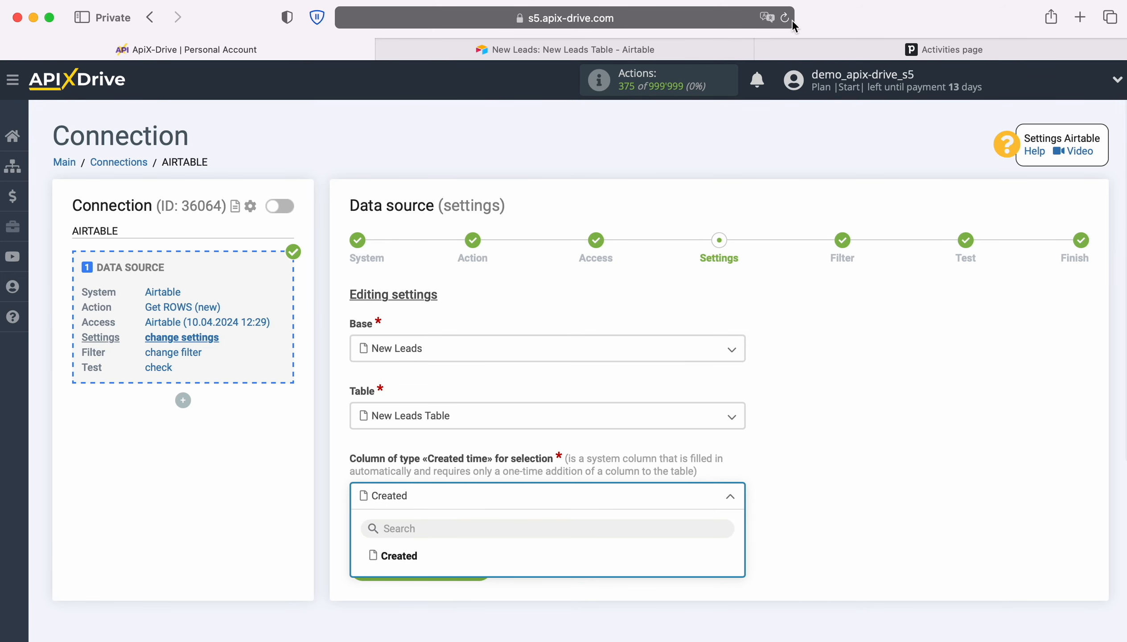
left_click(410, 559)
left_click(480, 566)
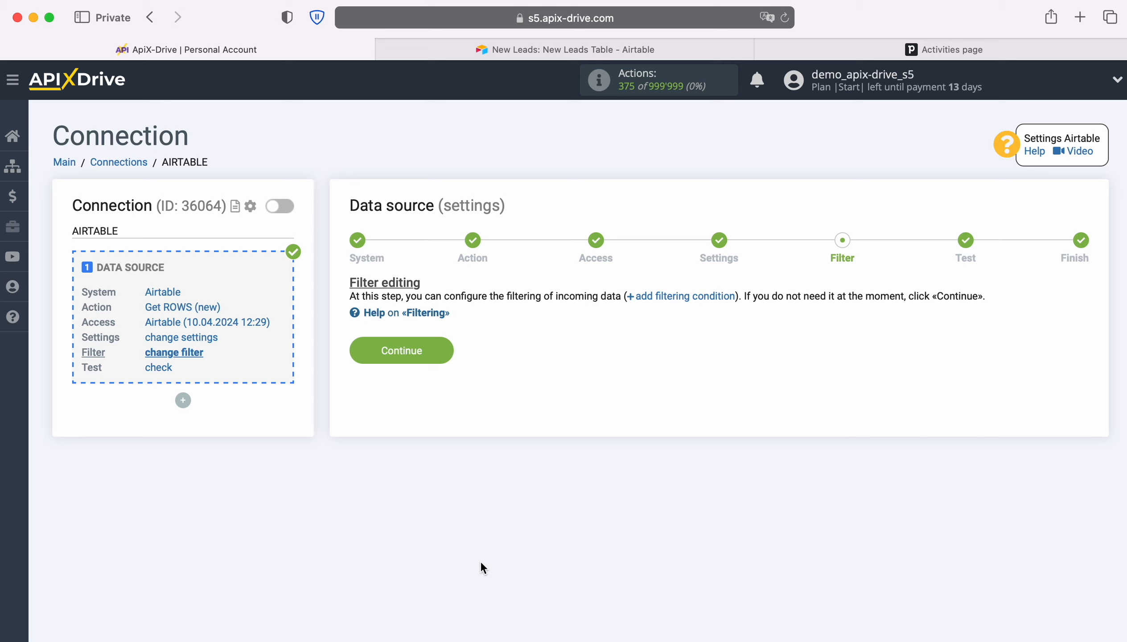
- Finish the data source with no filter and its loaded test data, and start configuring the data destination
left_click(443, 349)
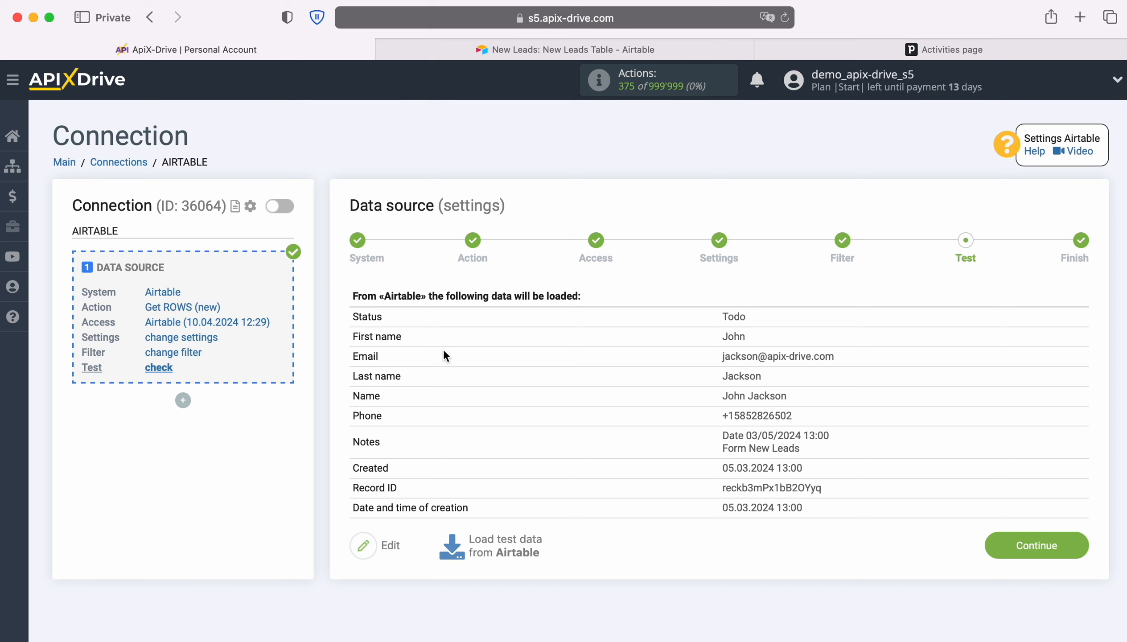
left_click(1080, 536)
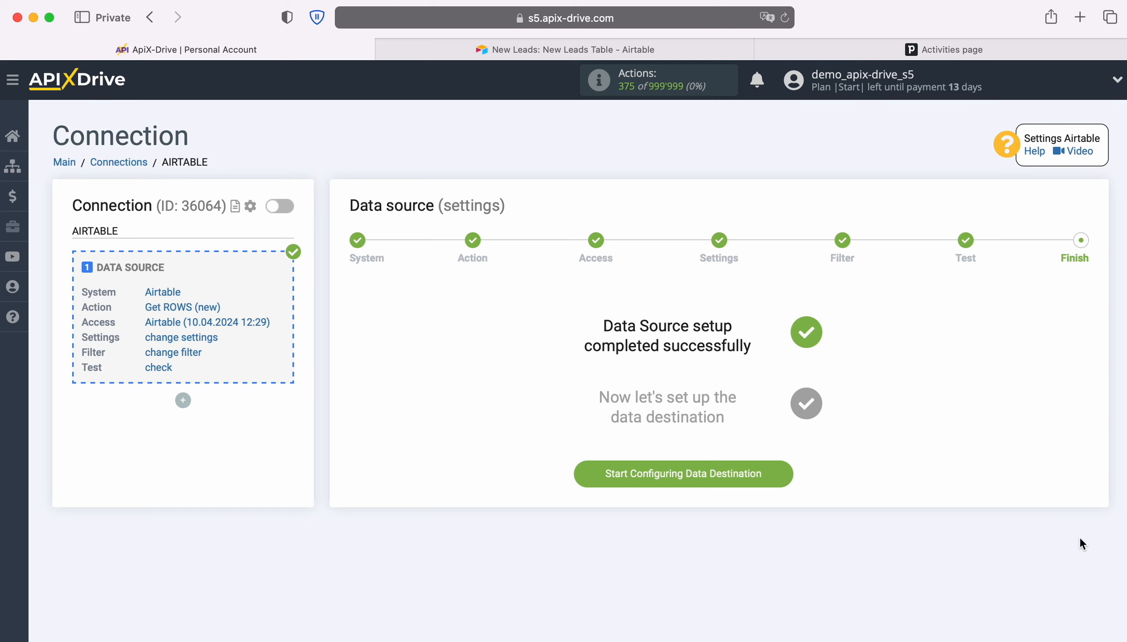
left_click(783, 474)
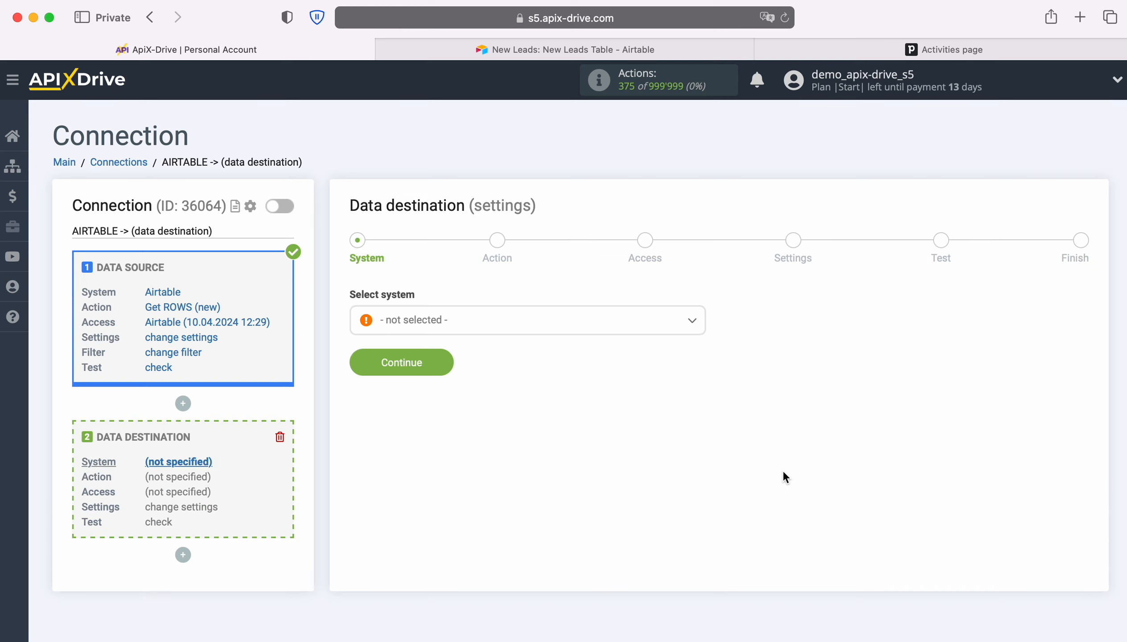
- Select Pipedrive as the data destination system
left_click(626, 320)
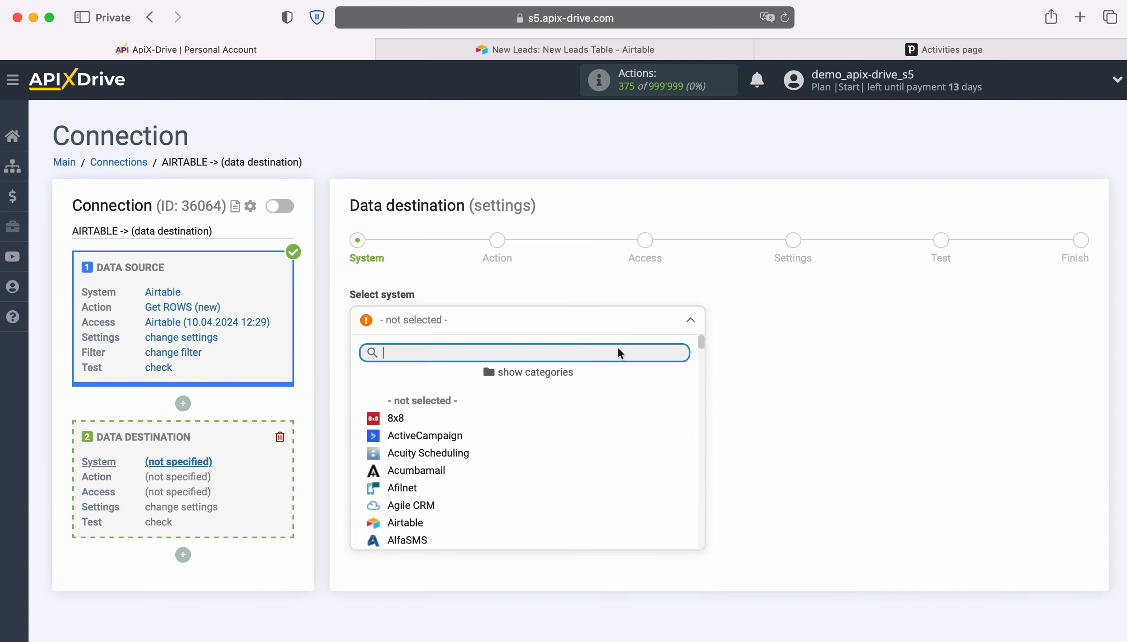
scroll(625, 450, "down", 5)
scroll(626, 450, "down", 10)
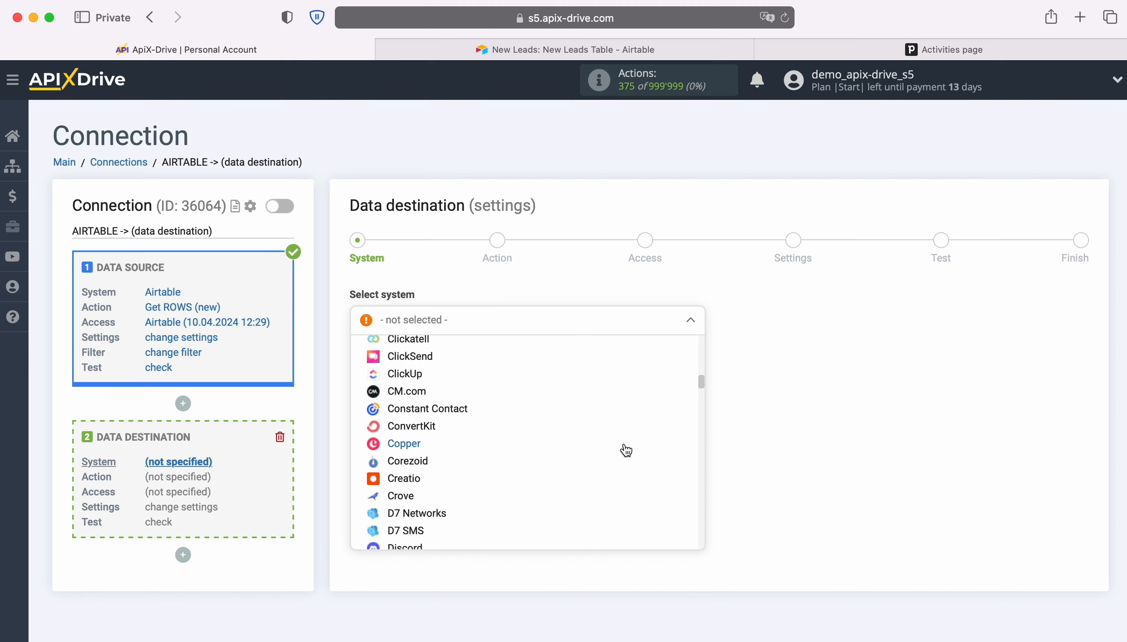
scroll(626, 451, "down", 10)
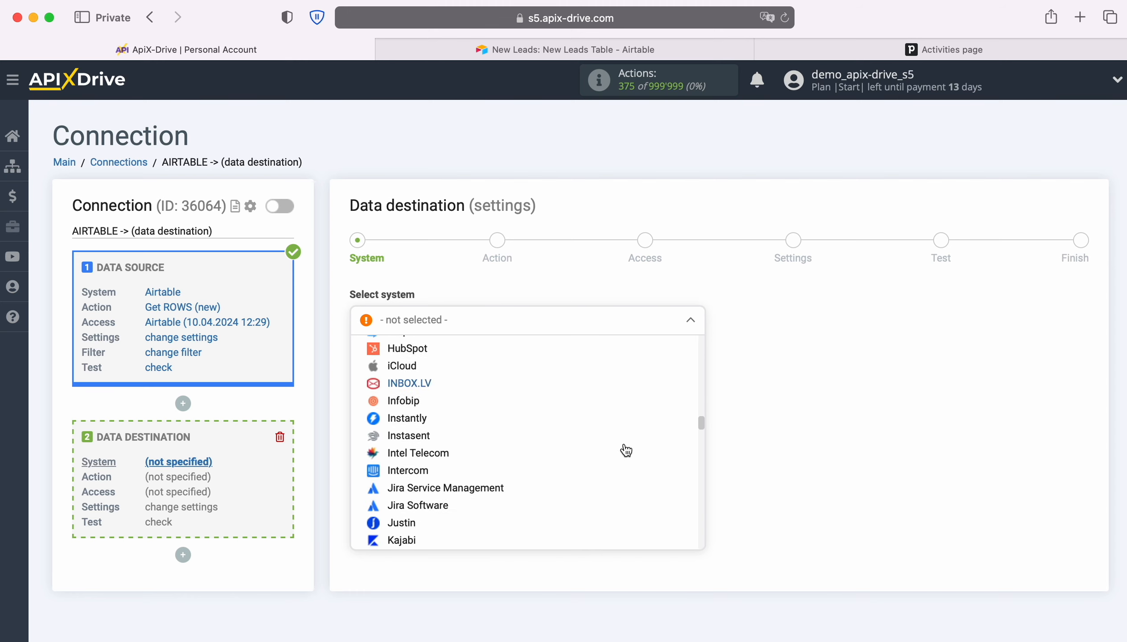
scroll(626, 450, "down", 10)
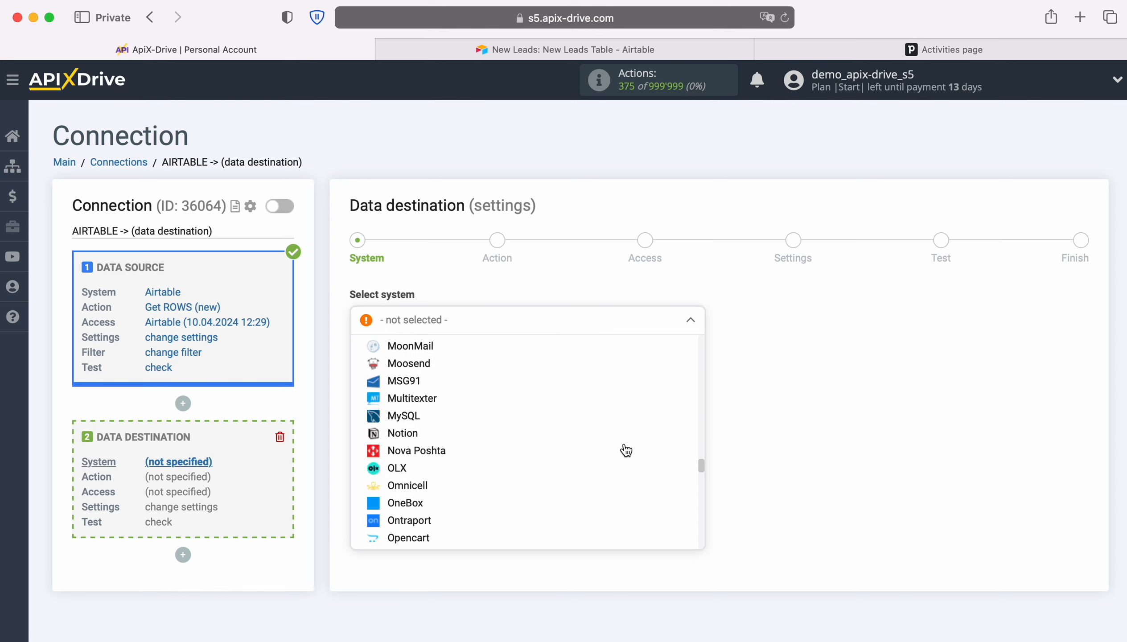
left_click(402, 426)
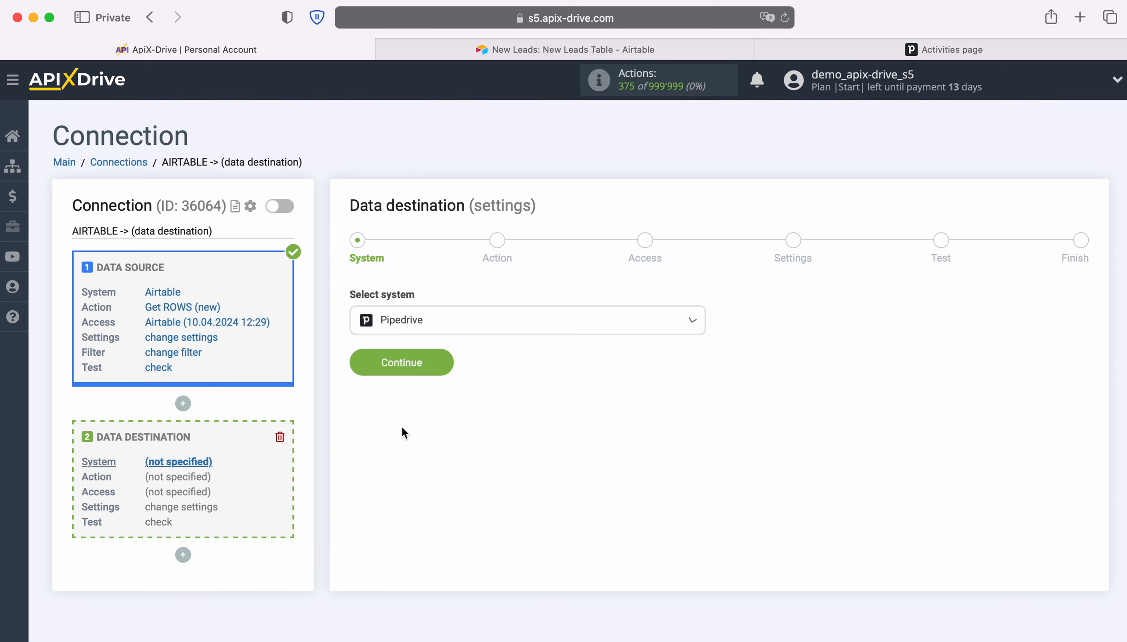
- Confirm Pipedrive as the destination system and set its action to Create TASK
left_click(443, 360)
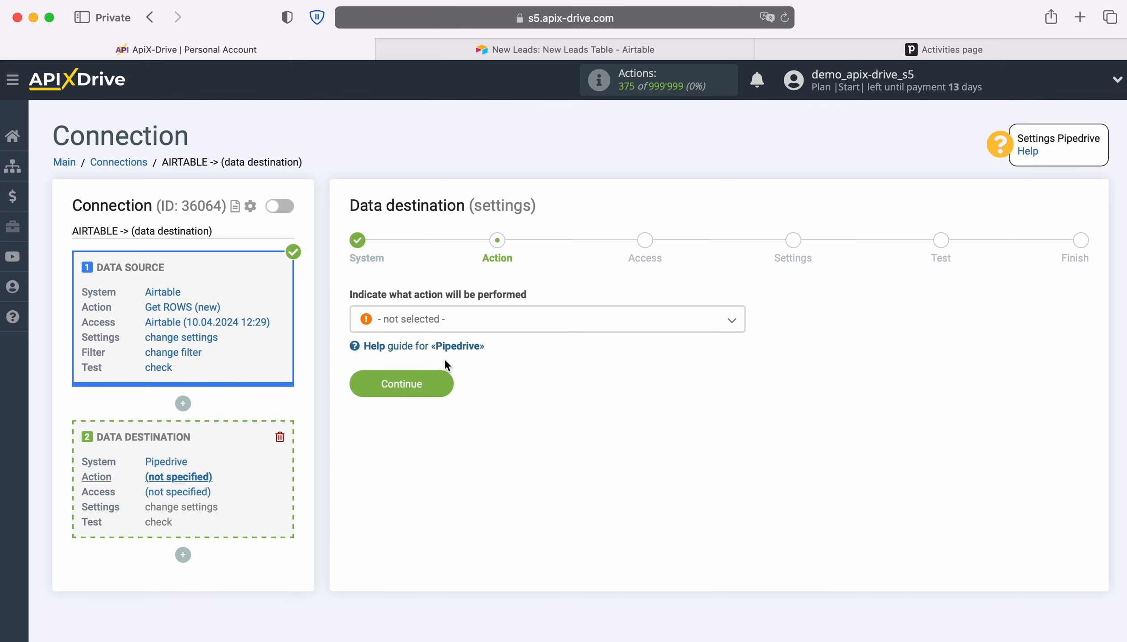
left_click(491, 322)
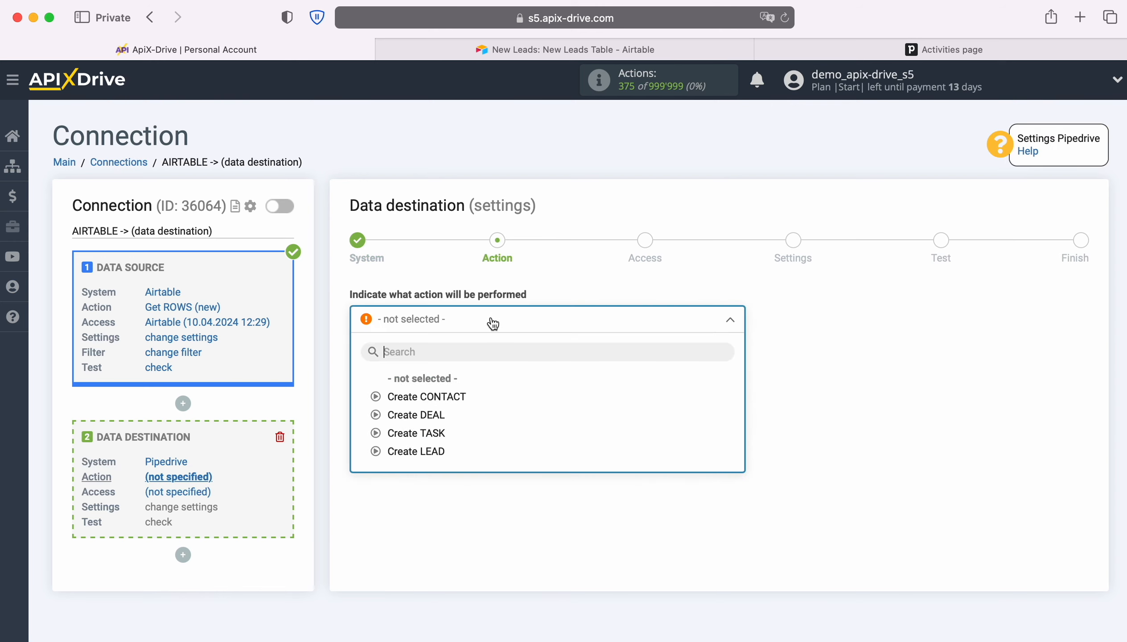
left_click(435, 430)
left_click(442, 388)
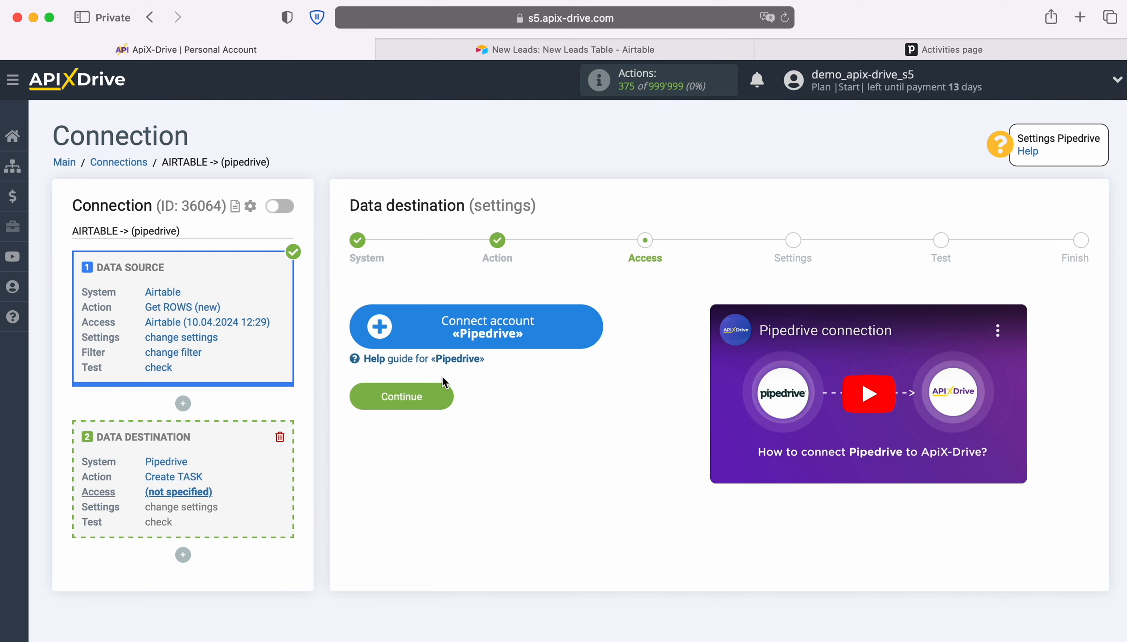
- Start connecting a Pipedrive account and fill in its domain, apix-drive2.pipedrive.com, copied from the web address of the open Pipedrive page
left_click(586, 323)
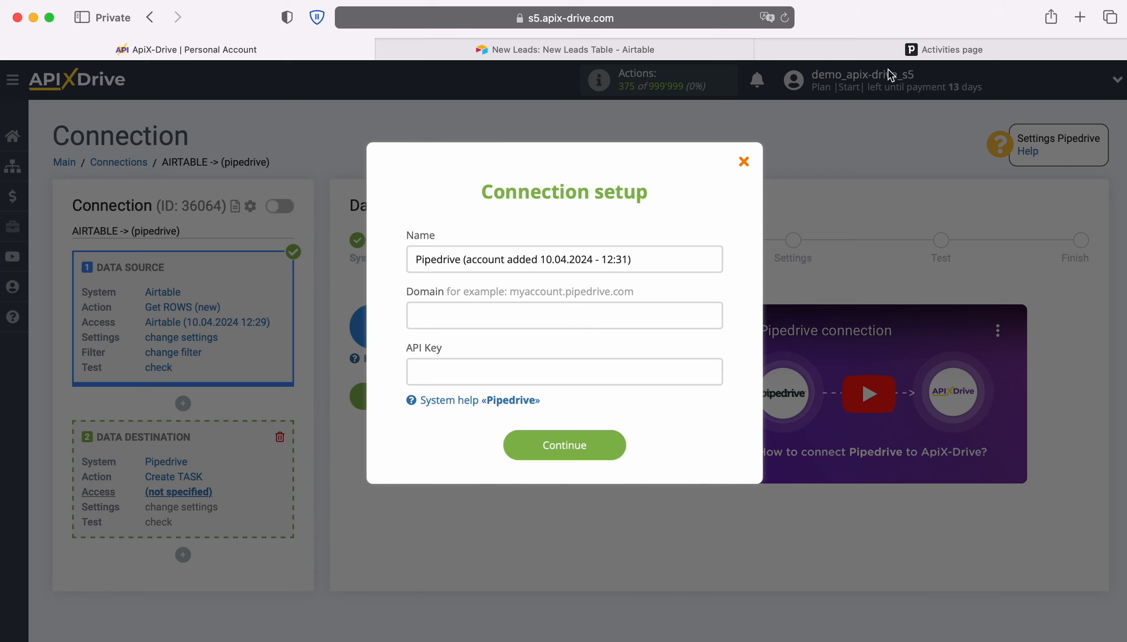
left_click(892, 50)
left_click(709, 19)
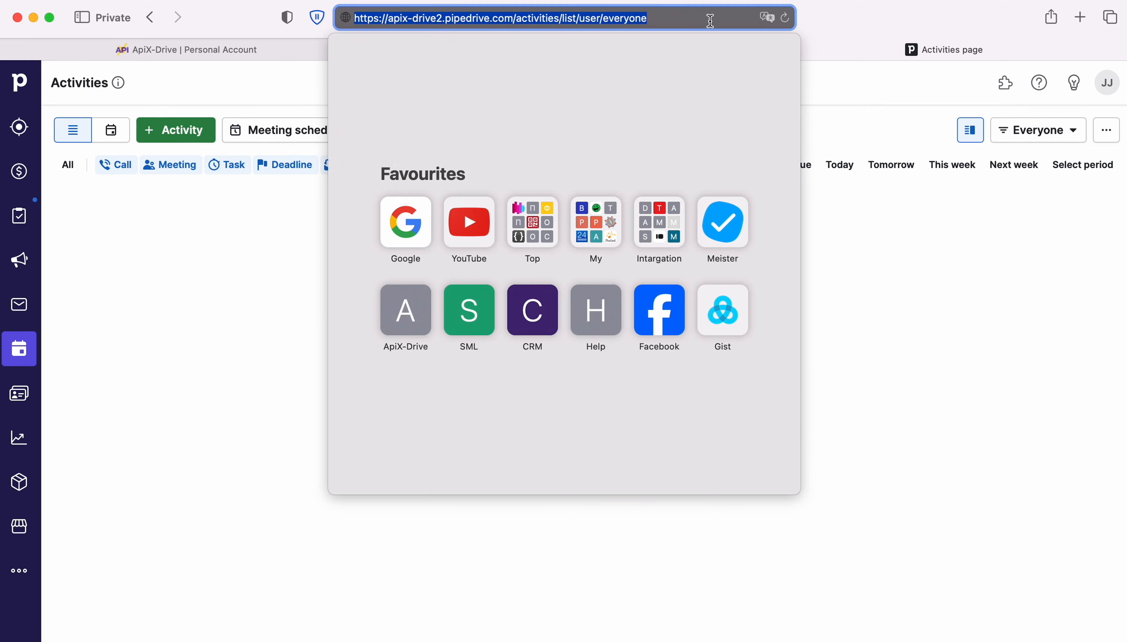
left_click_drag(387, 18, 513, 18)
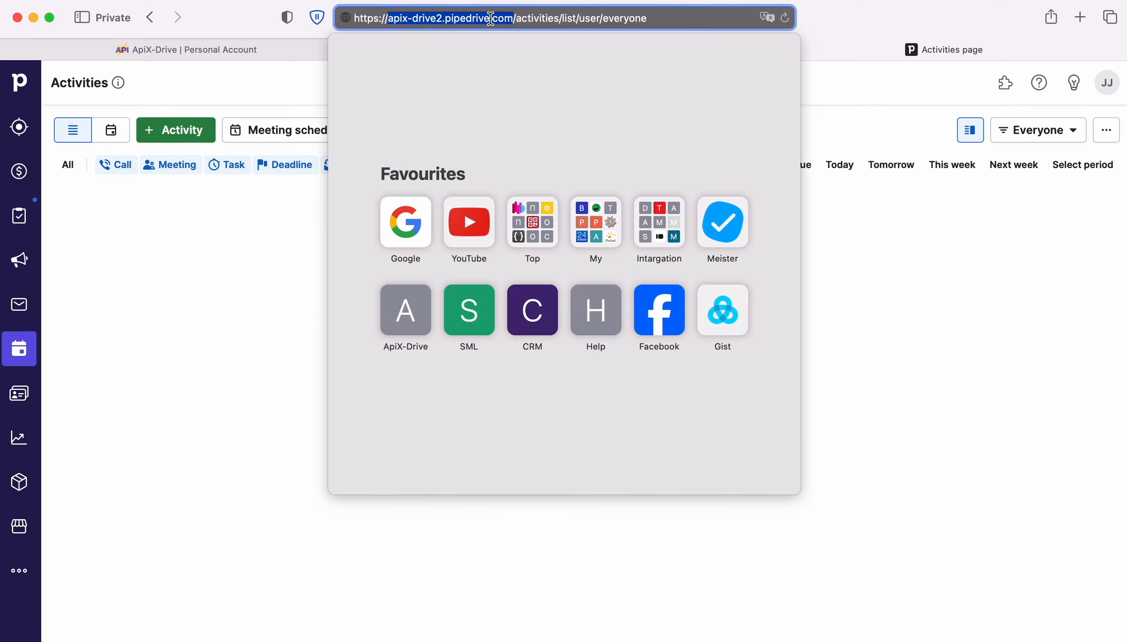
right_click(491, 18)
left_click(515, 43)
left_click(266, 49)
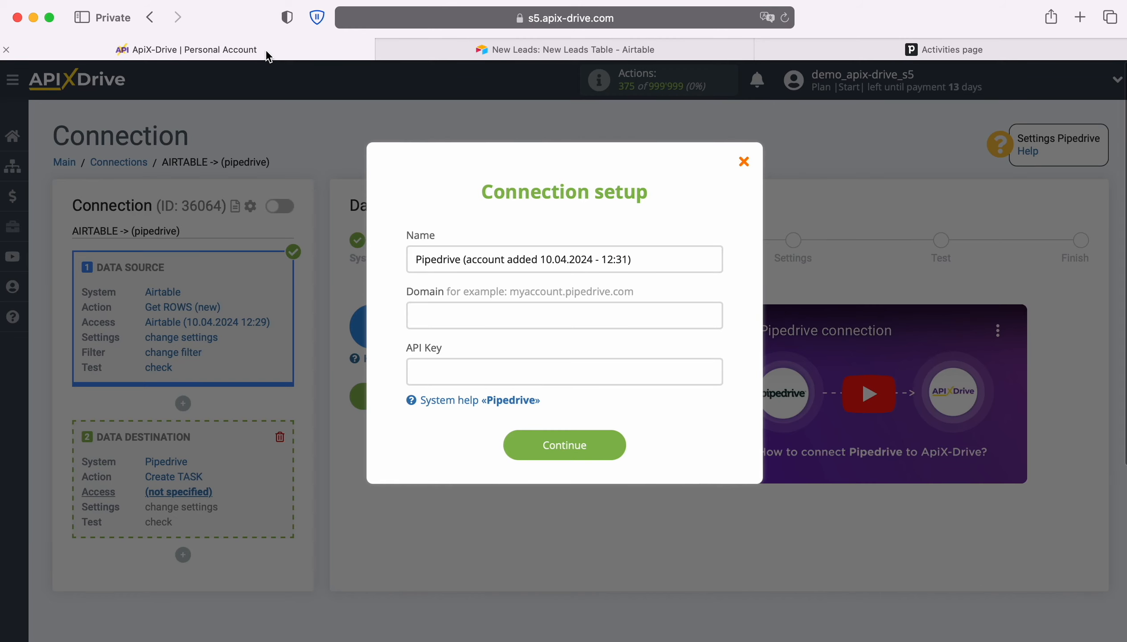
right_click(437, 316)
left_click(460, 361)
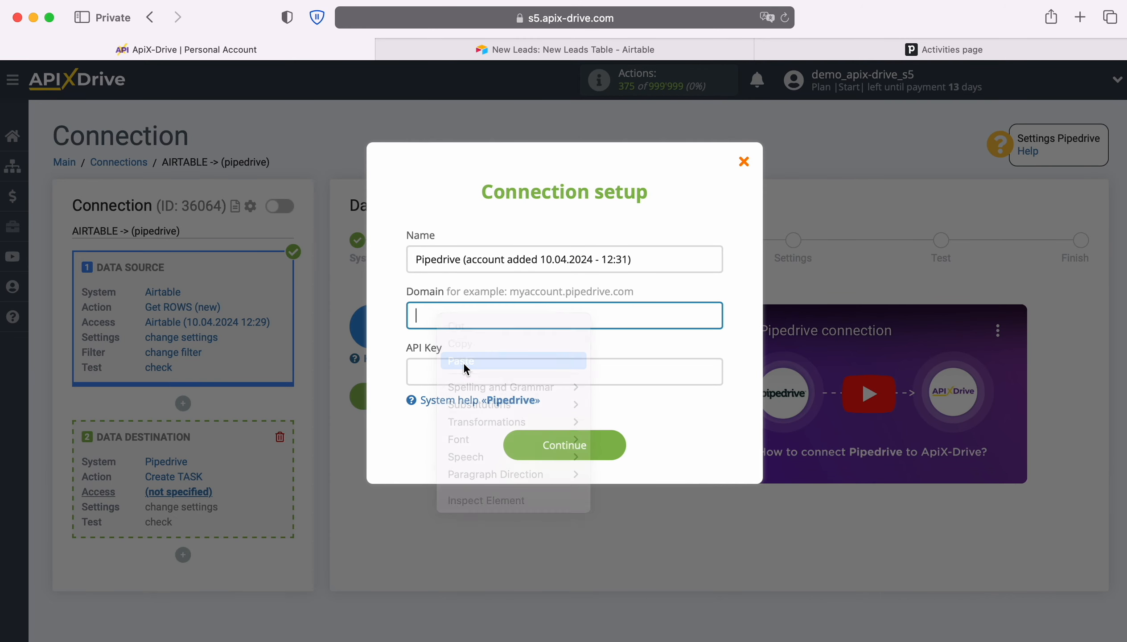
- Copy the personal API token from the Pipedrive personal preferences, paste it as the API Key in ApiX-Drive, and save the account connection
left_click(908, 57)
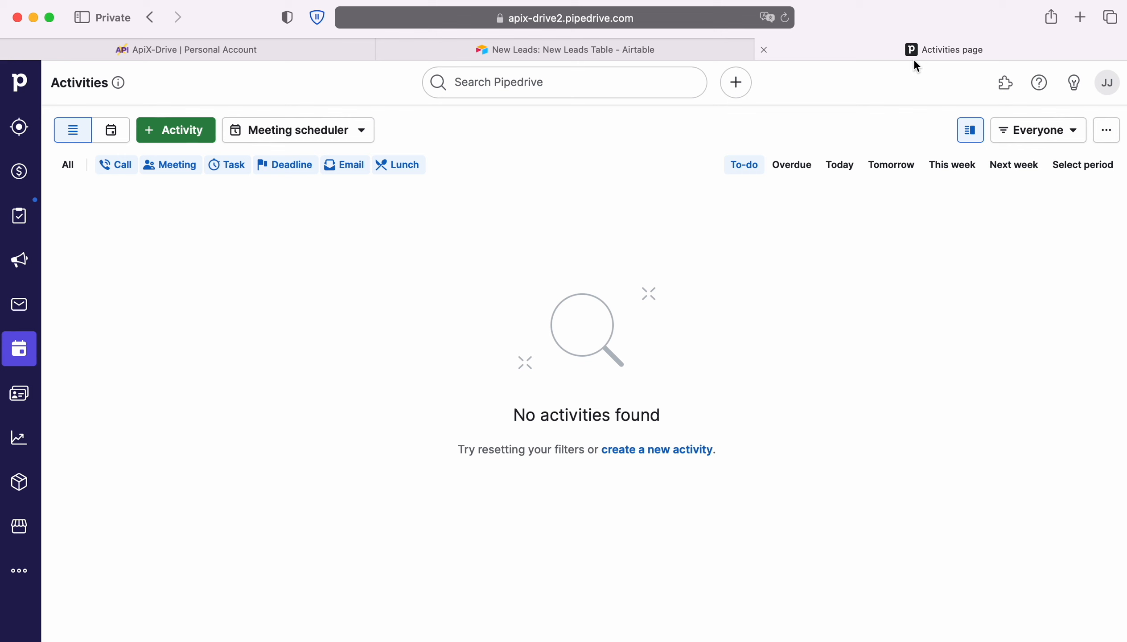
left_click(1106, 82)
left_click(1014, 164)
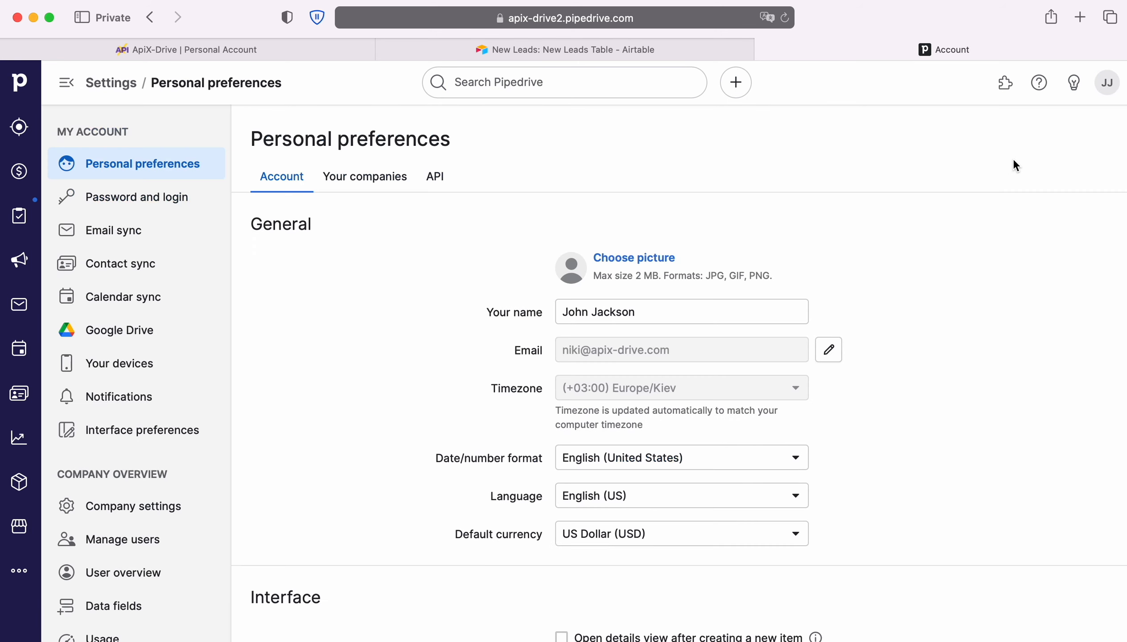
left_click(438, 179)
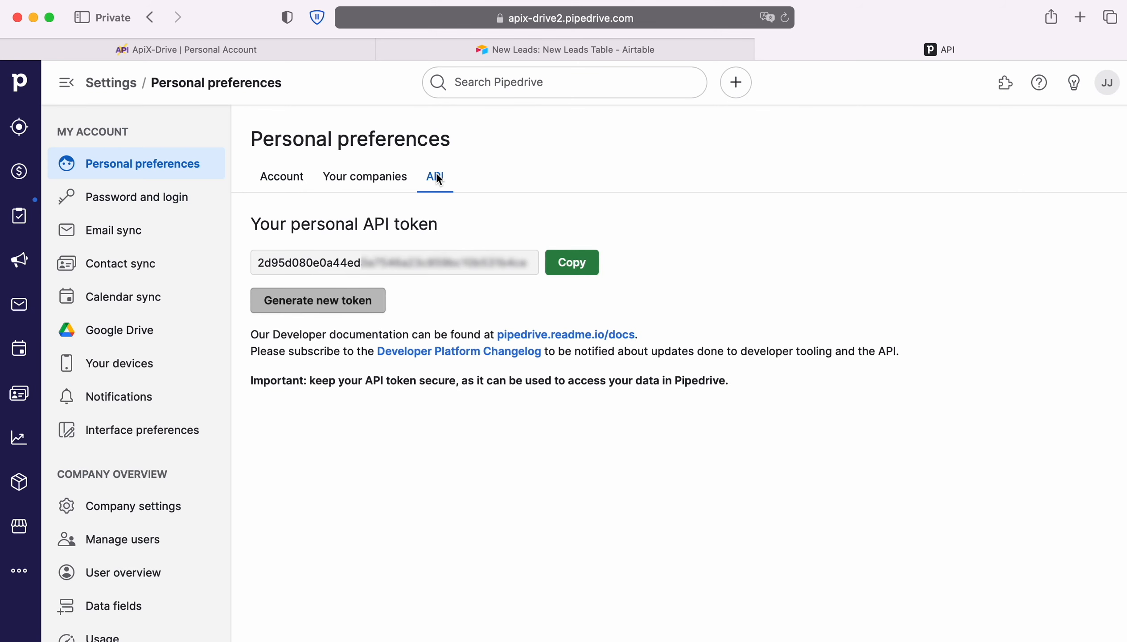
left_click(570, 263)
left_click(123, 52)
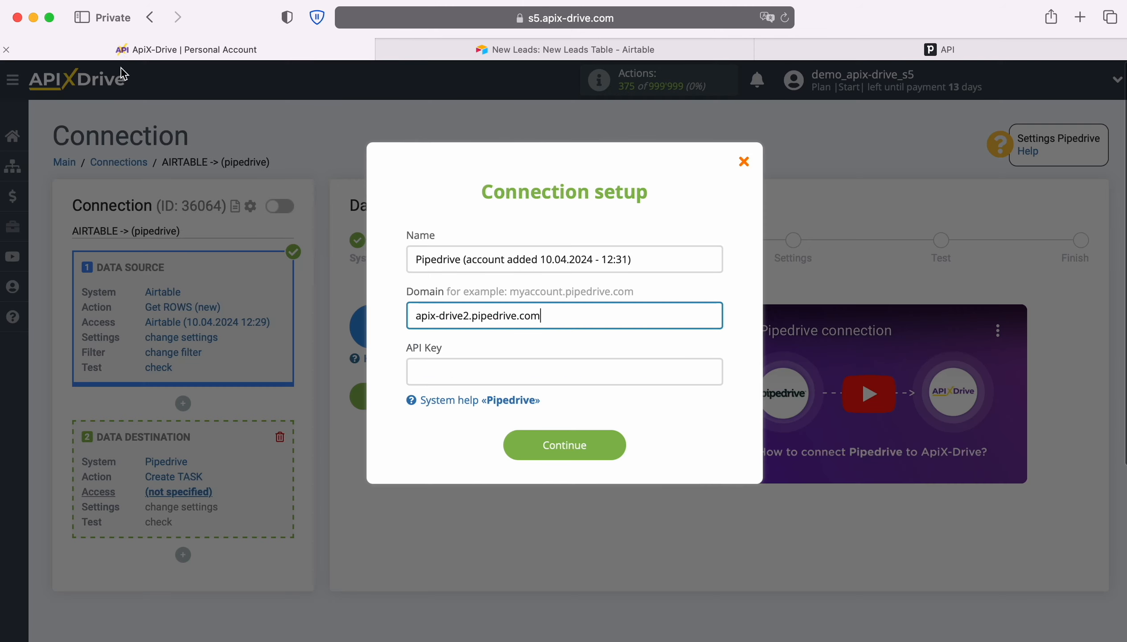
right_click(443, 376)
left_click(462, 415)
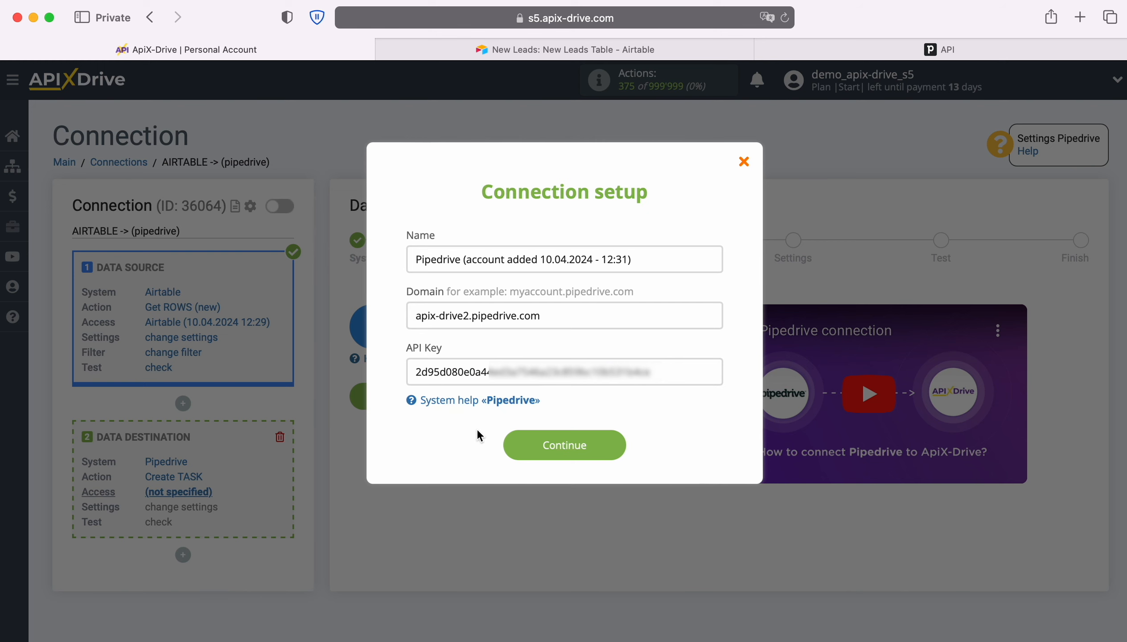
left_click(617, 442)
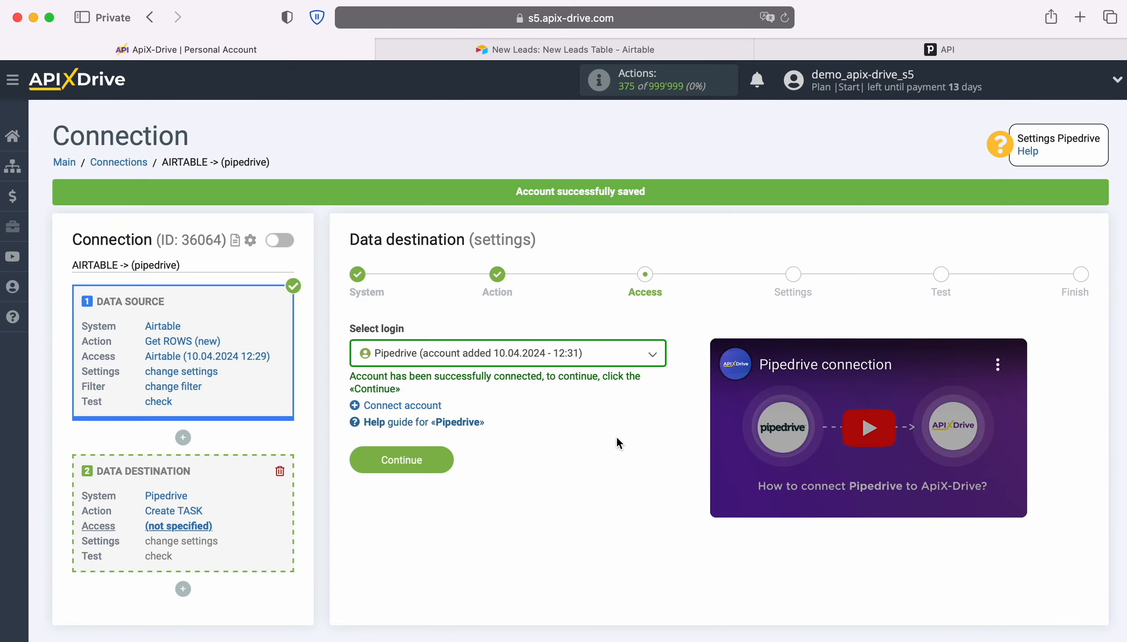
- Select the newly connected Pipedrive account as the destination login and proceed to the destination settings
left_click(604, 365)
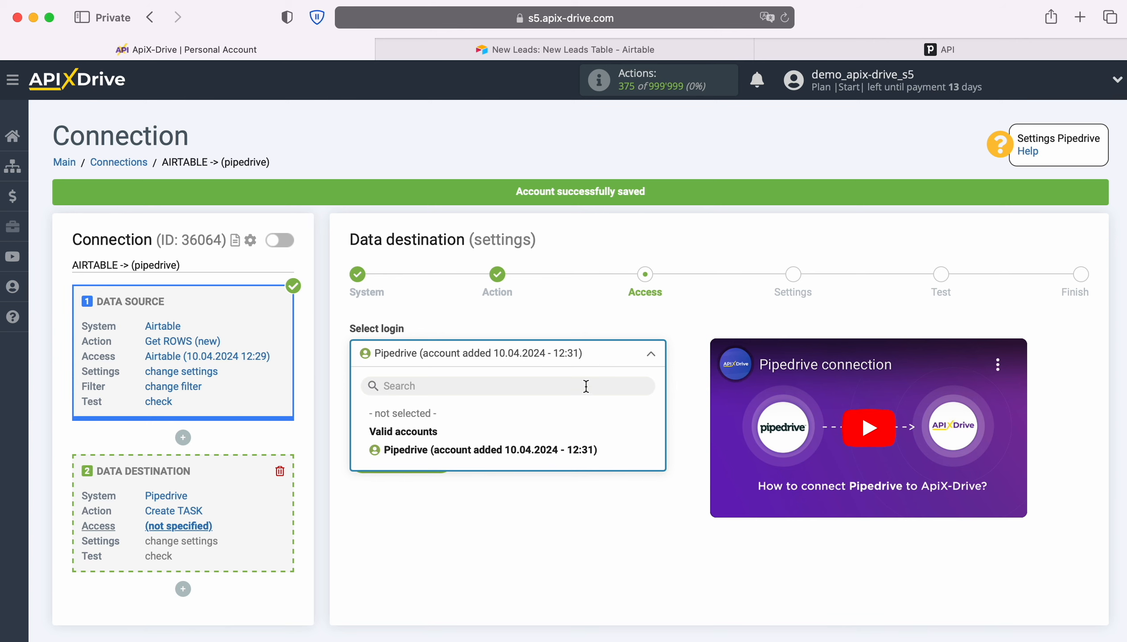
left_click(589, 450)
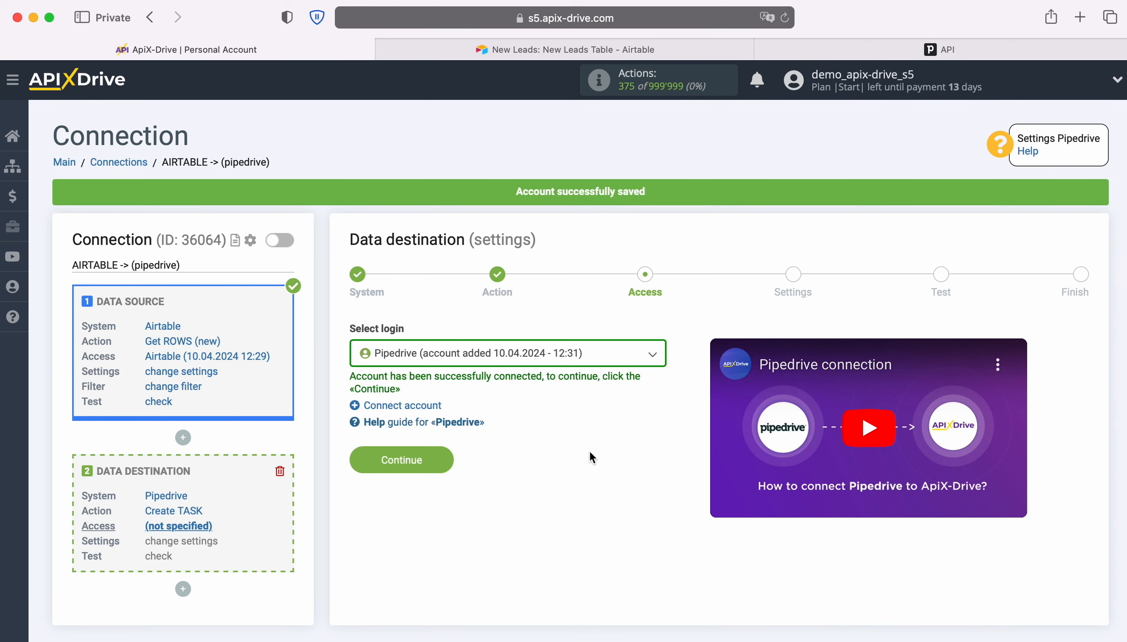
left_click(443, 457)
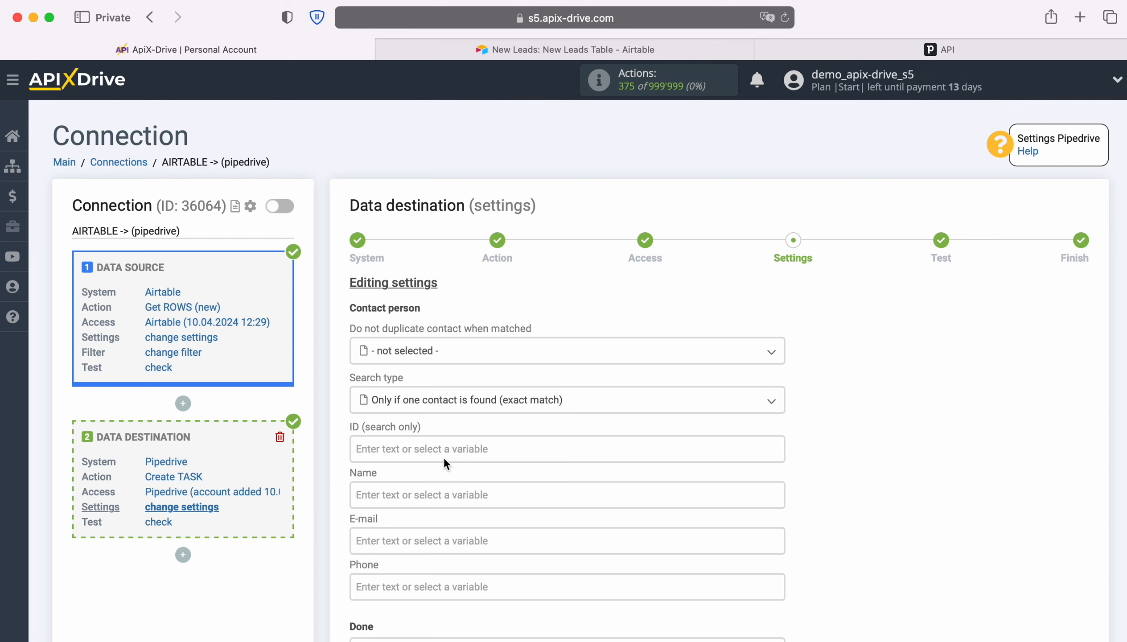
- Fill the contact person's Name with the Airtable First name and Last name variables
scroll(443, 457, "down", 5)
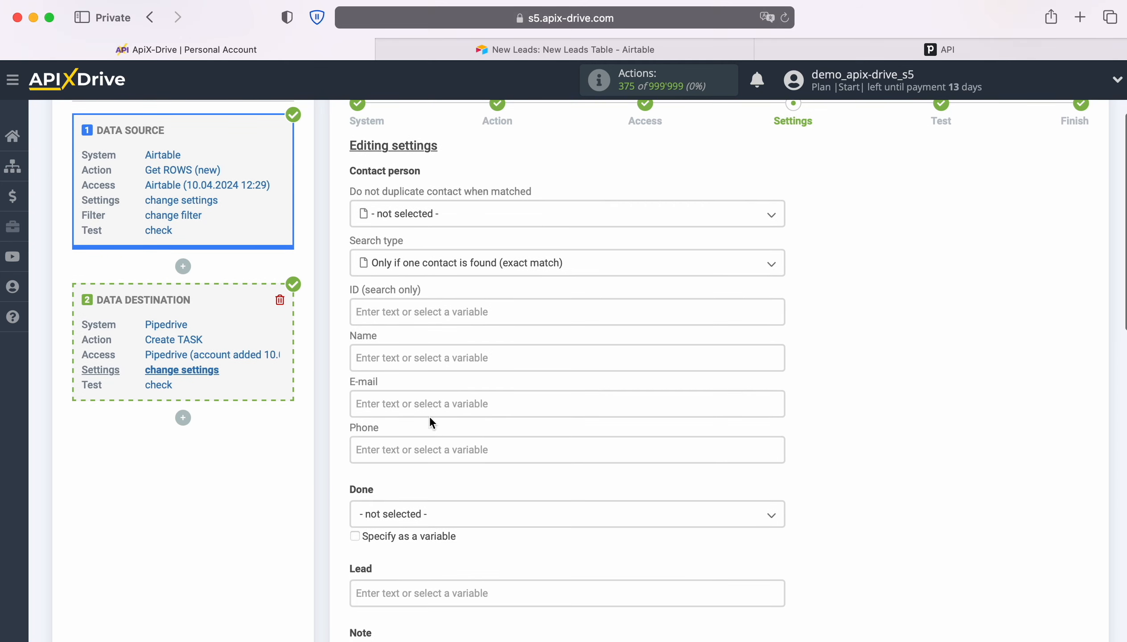
left_click(483, 357)
scroll(650, 360, "down", 3)
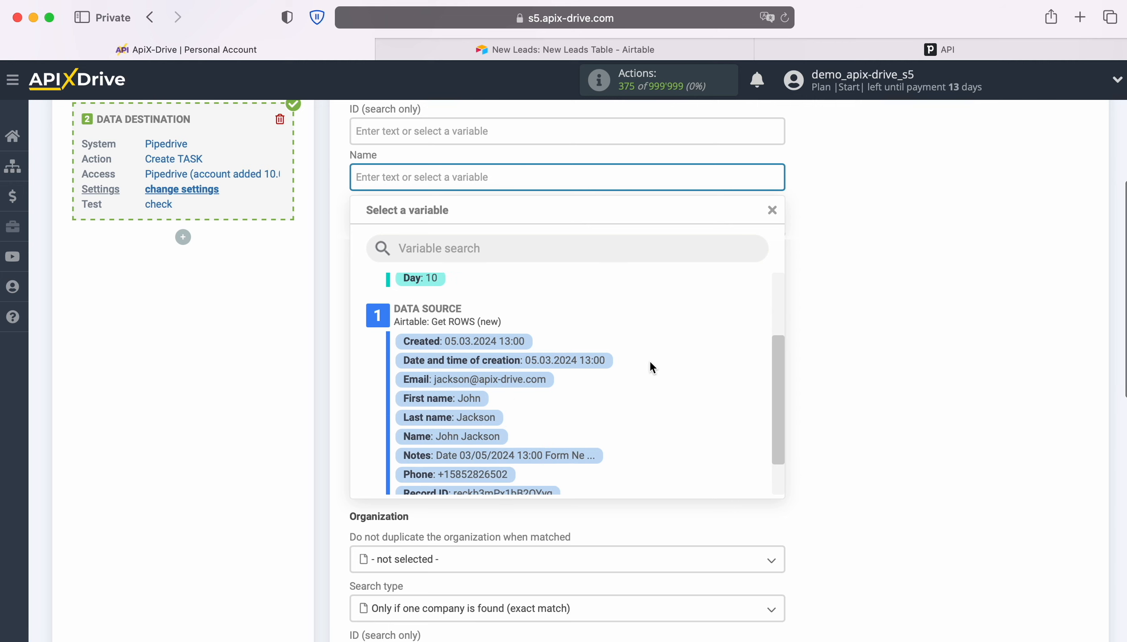
left_click(483, 398)
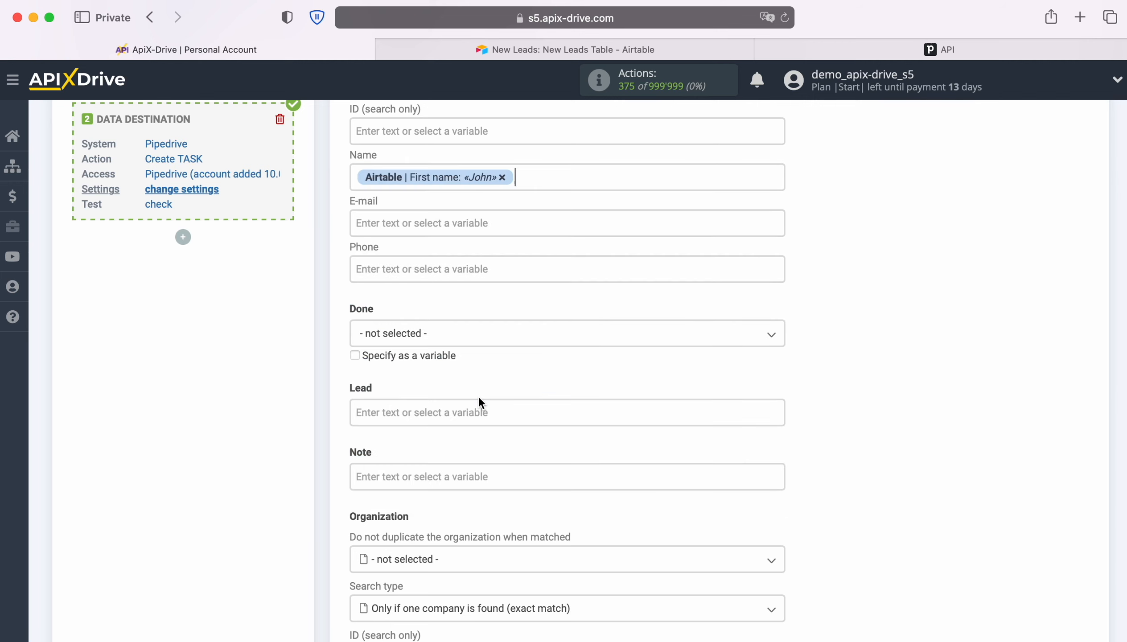
left_click(546, 186)
left_click(469, 417)
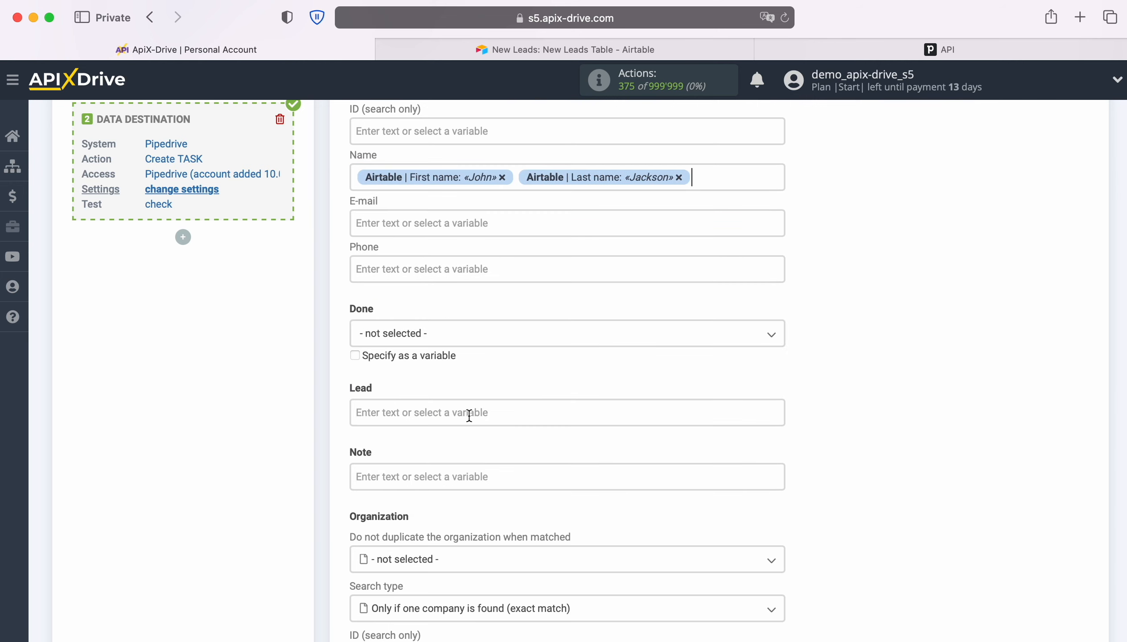
- Fill the contact person's E-mail and Phone with the matching Airtable Email and Phone variables
left_click(421, 223)
scroll(602, 354, "down", 5)
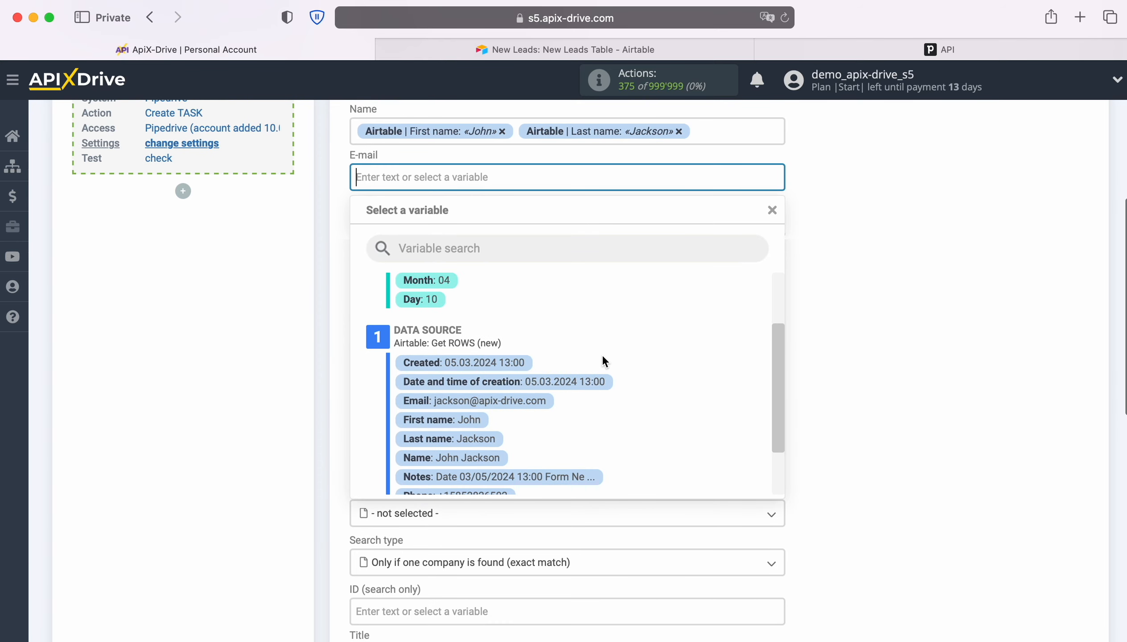
left_click(529, 398)
left_click(434, 225)
scroll(668, 403, "down", 5)
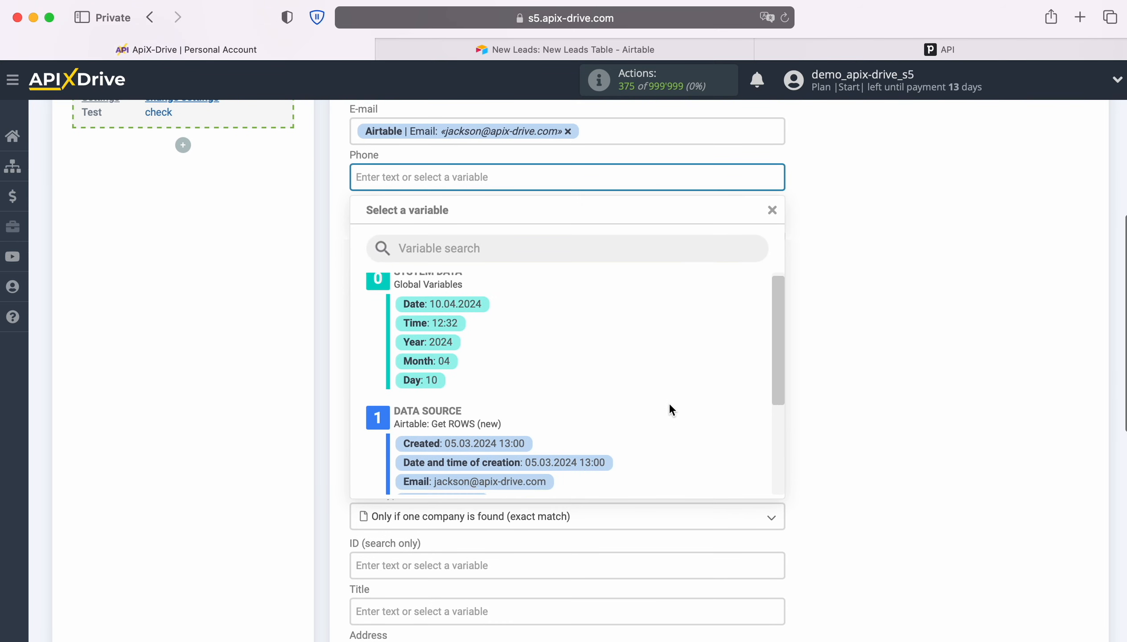
scroll(581, 429, "down", 2)
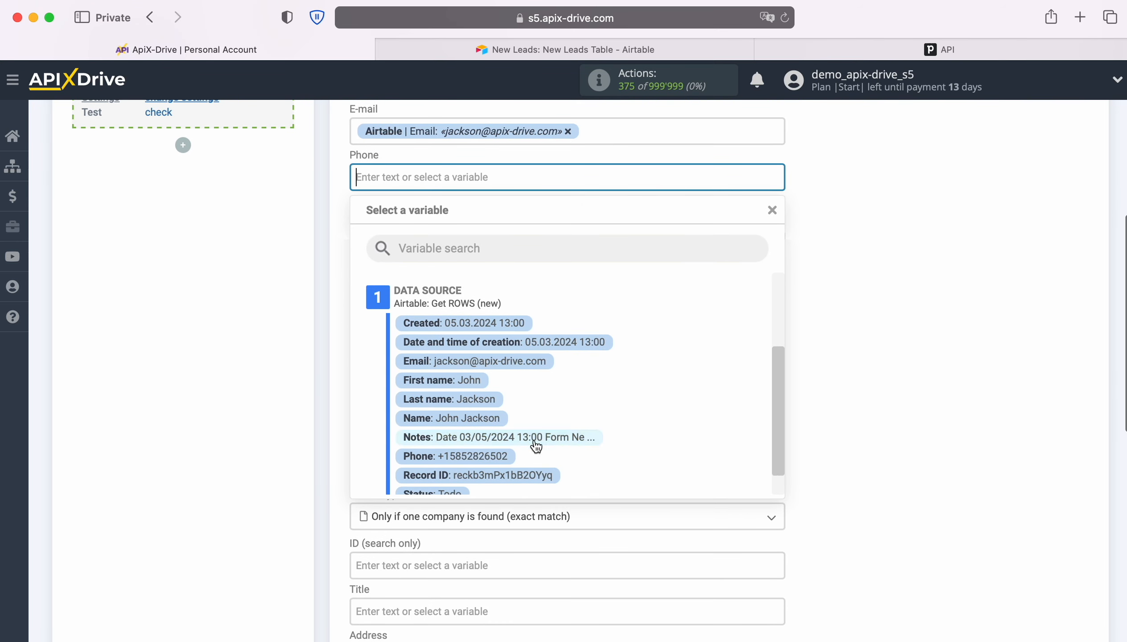
left_click(482, 454)
- Set the task's Done status to To do
scroll(483, 460, "down", 1)
left_click(437, 200)
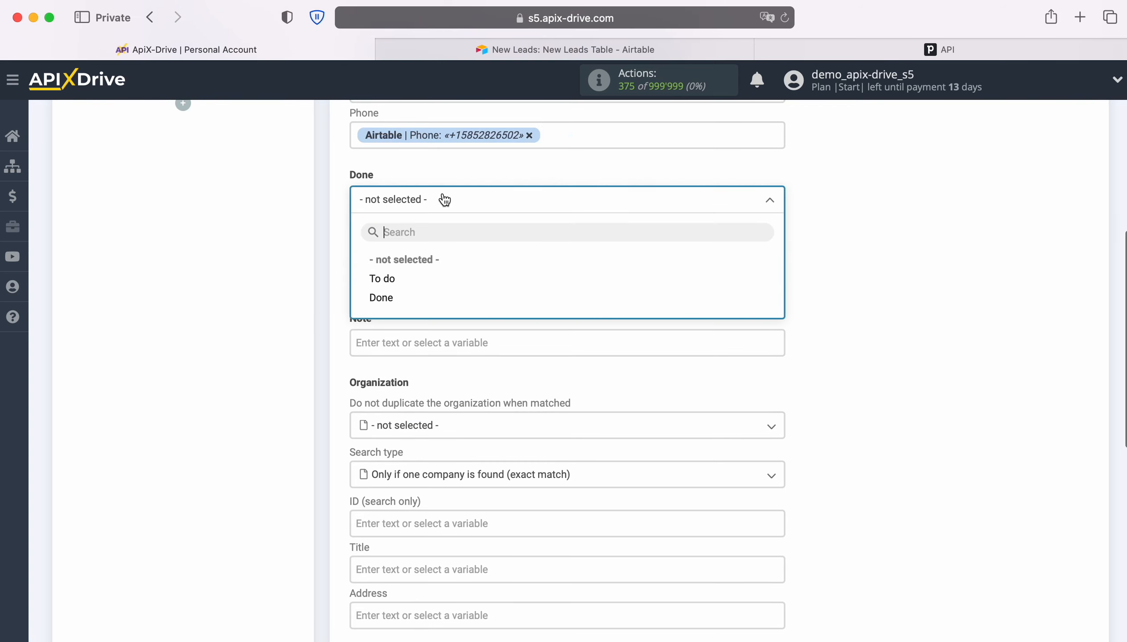
left_click(386, 277)
- Fill the task's Note with the label "Date" followed by the Airtable Created variable
scroll(416, 277, "down", 2)
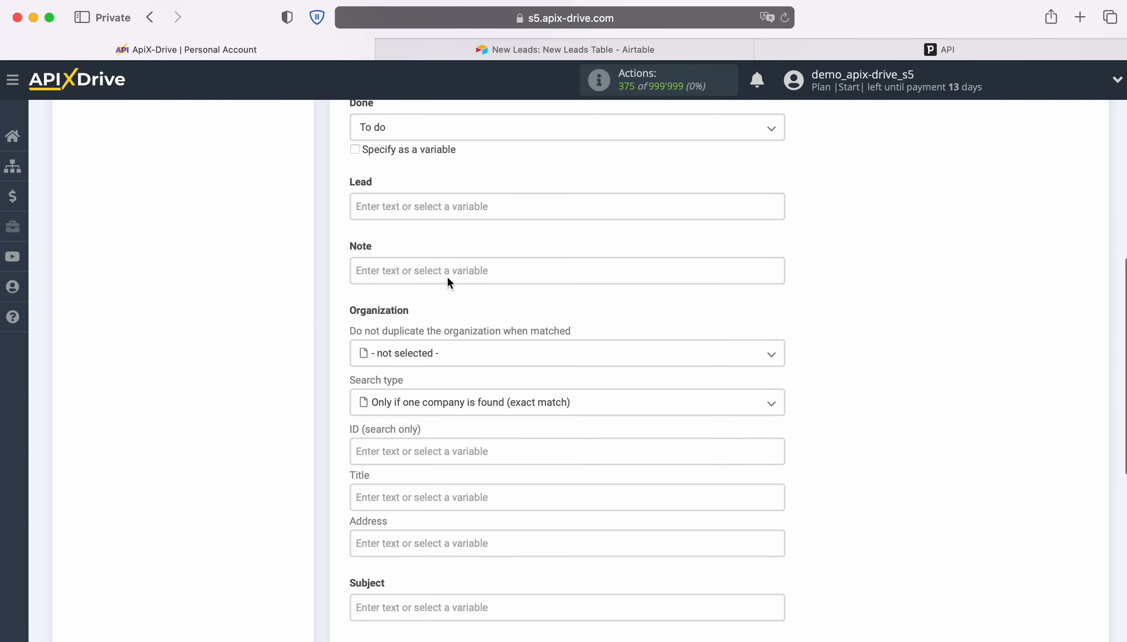
left_click(439, 269)
scroll(439, 264, "down", 3)
scroll(633, 373, "down", 3)
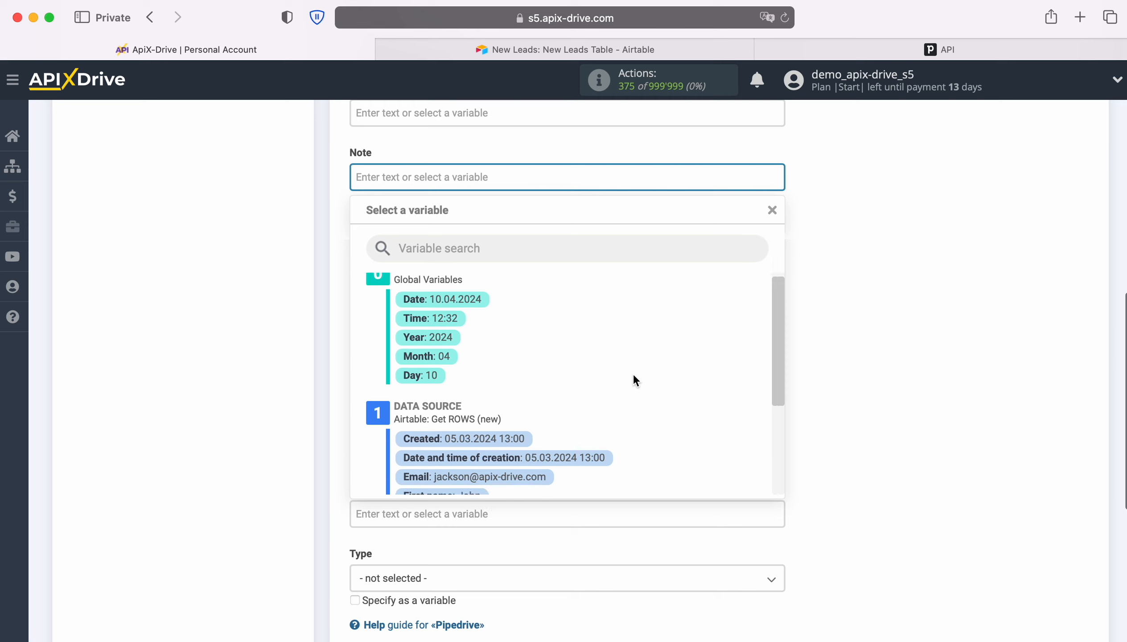
left_click(508, 403)
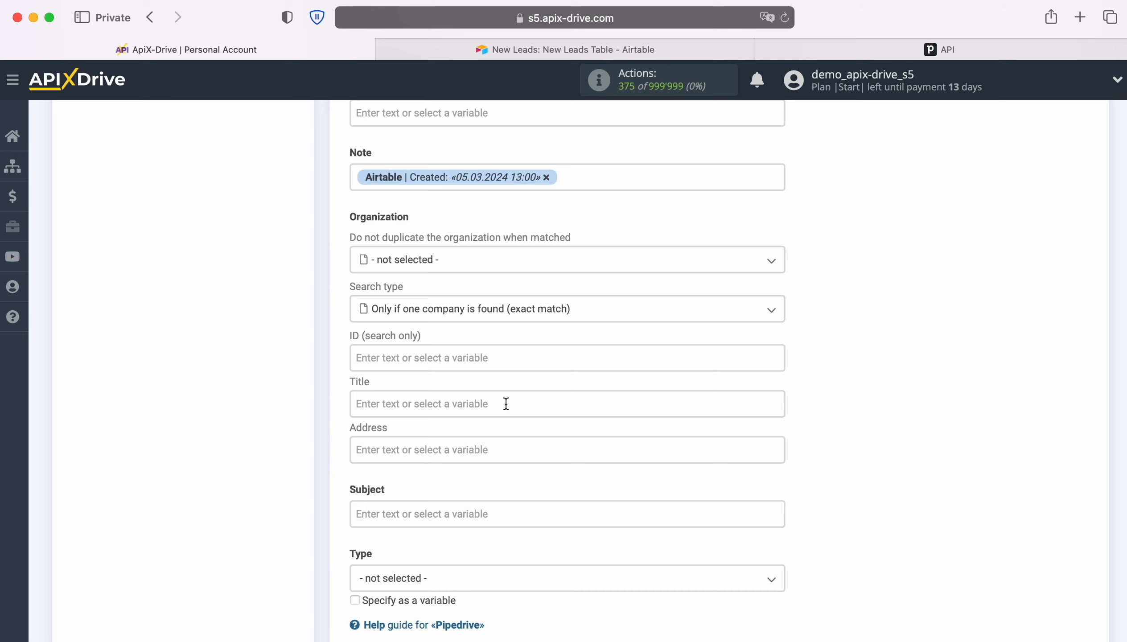
left_click(357, 176)
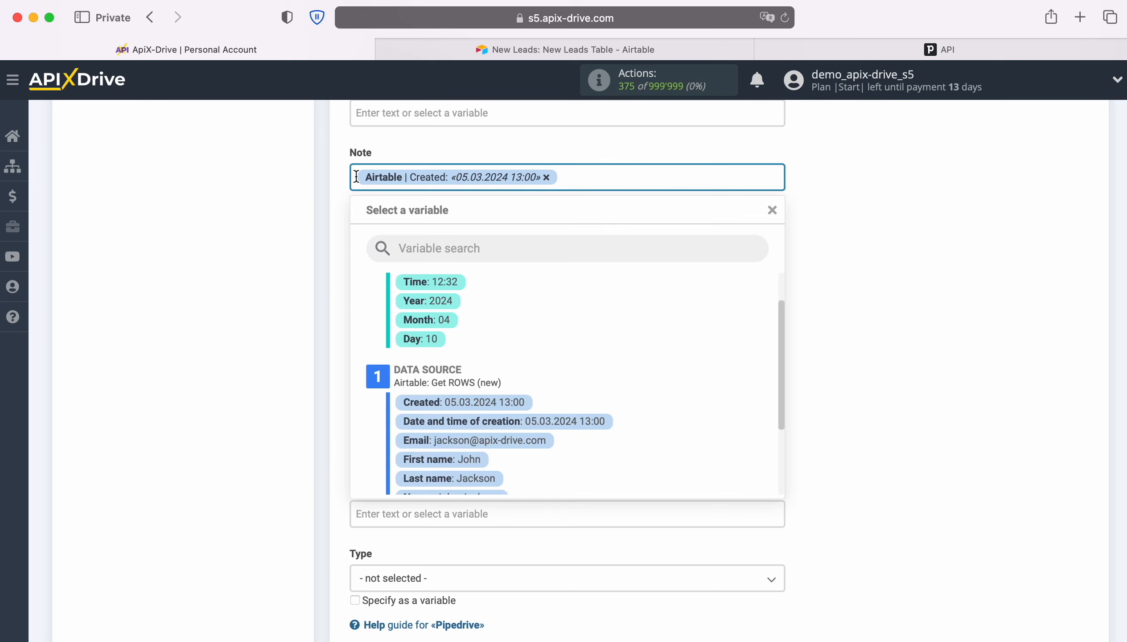
type("Date")
- Add a second line to the task's Note with the label "Note" and the Airtable Notes variable
left_click(615, 181)
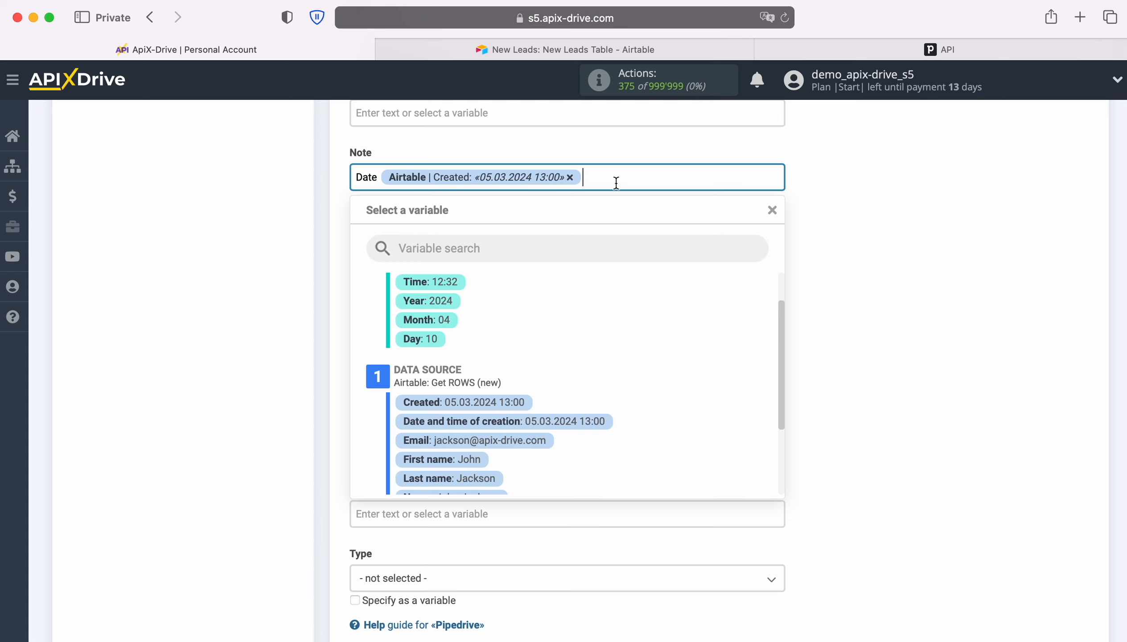
key("Return")
type("Note")
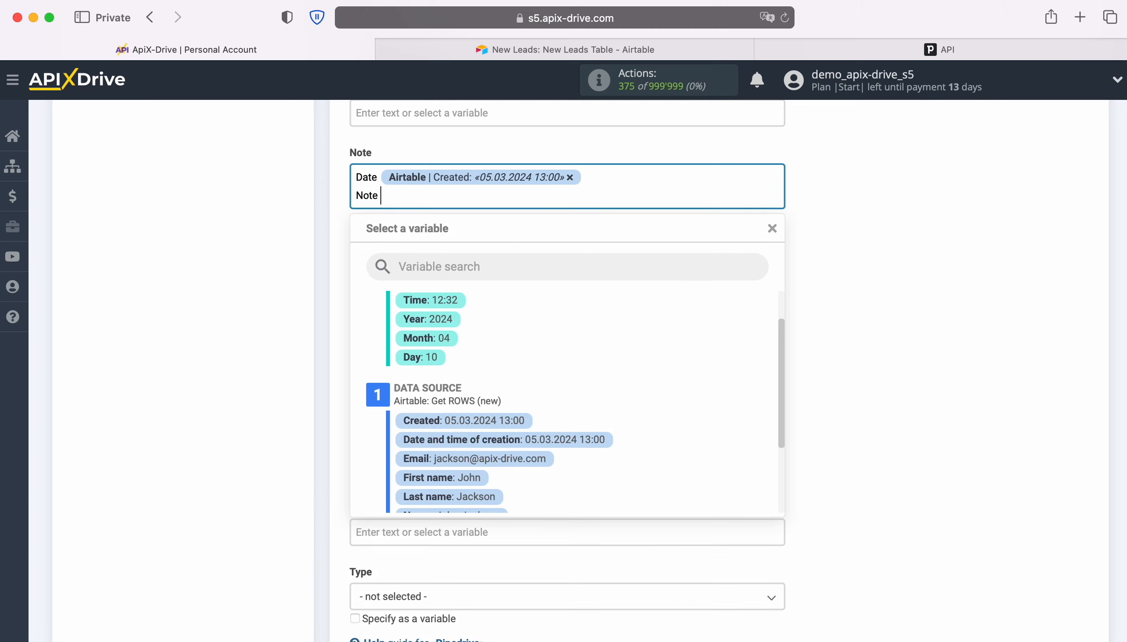
scroll(651, 304, "down", 3)
scroll(647, 310, "down", 2)
left_click(553, 423)
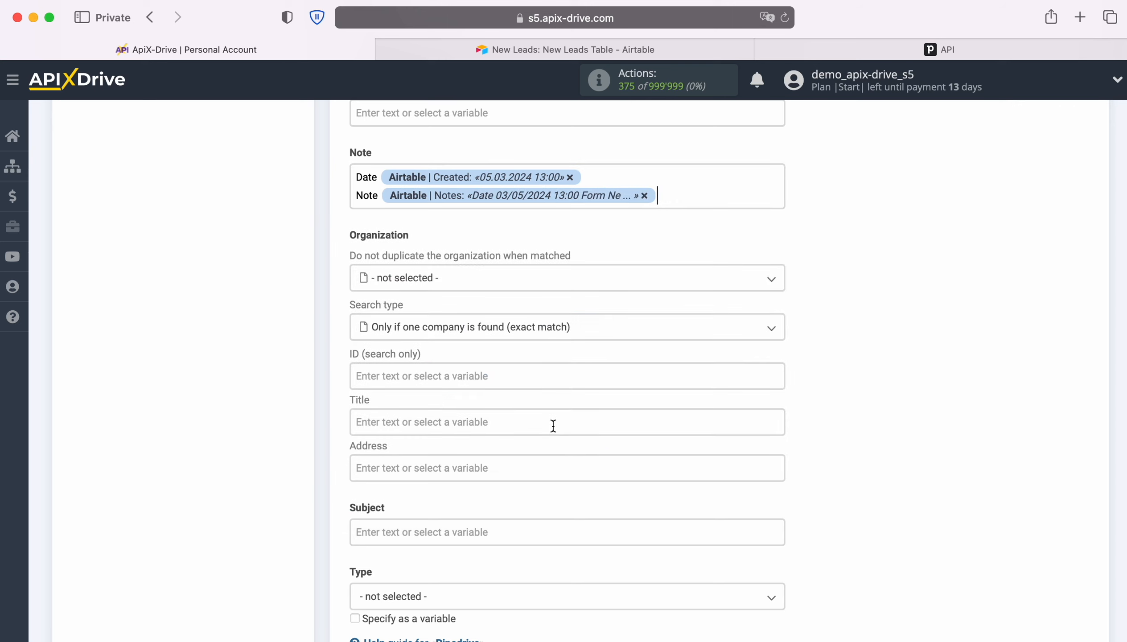
- Fill the organization's Title with the Airtable Name variable
scroll(553, 425, "down", 3)
left_click(466, 346)
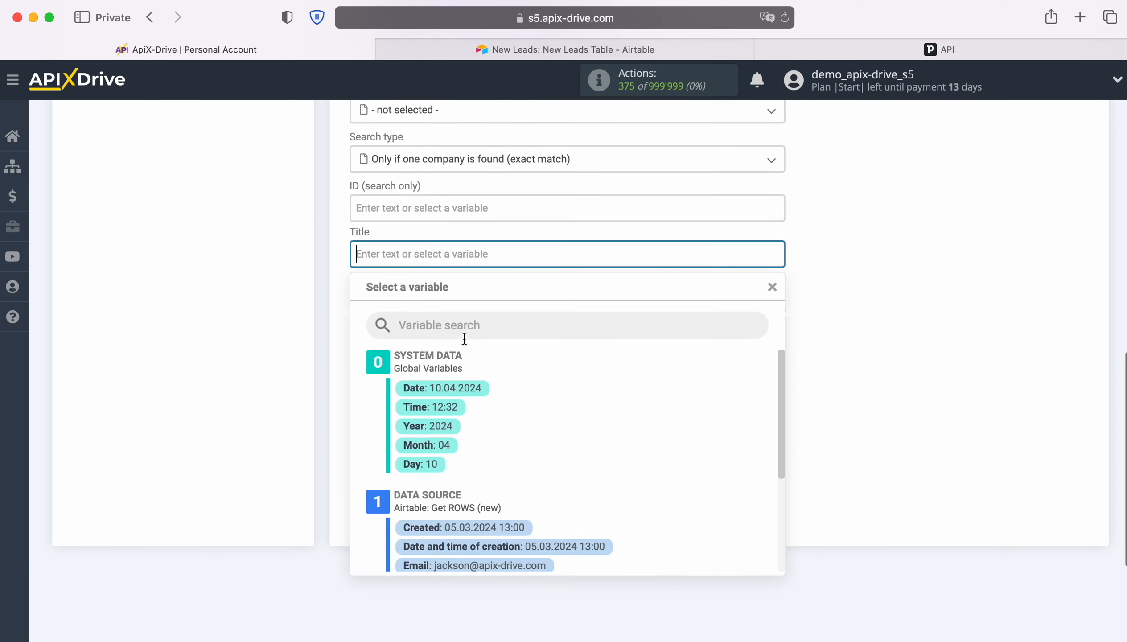
scroll(662, 347, "down", 3)
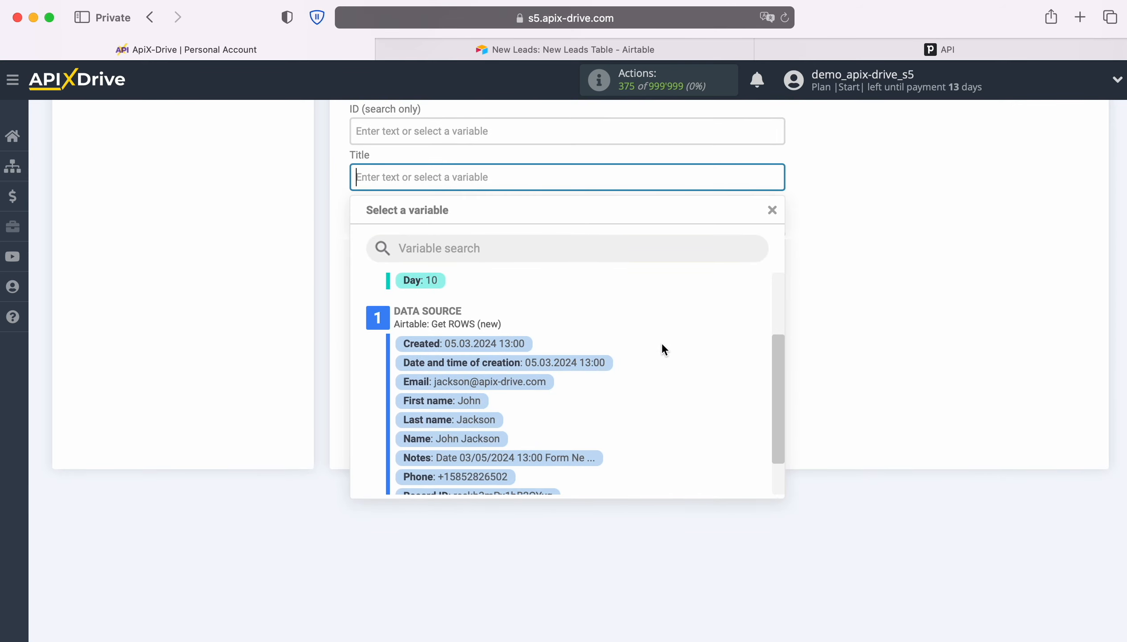
scroll(663, 349, "down", 1)
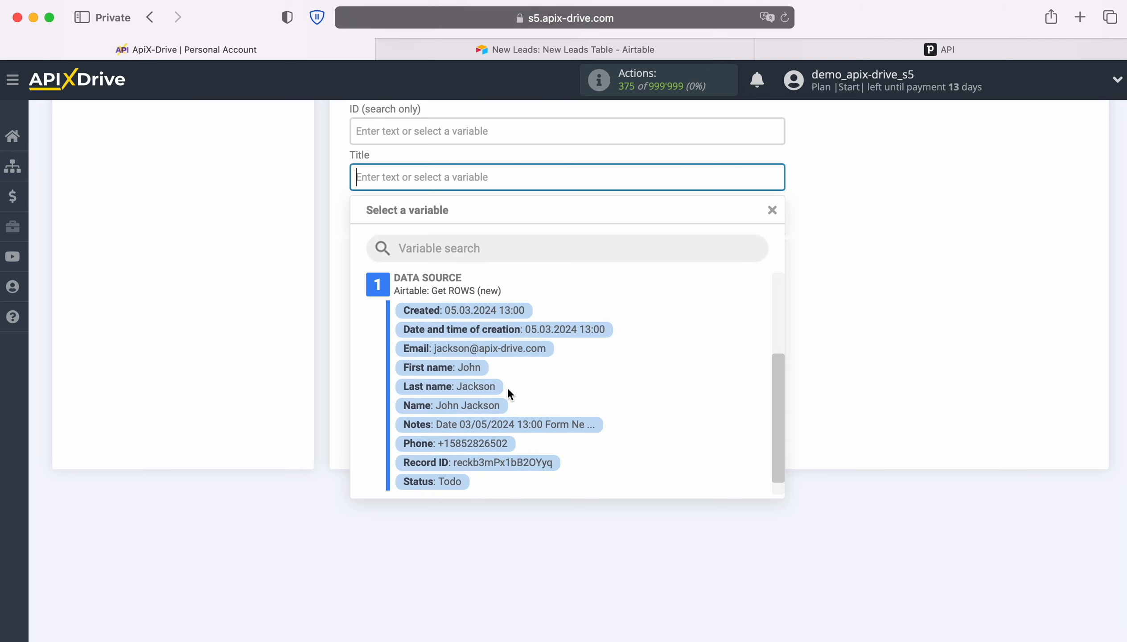
left_click(490, 404)
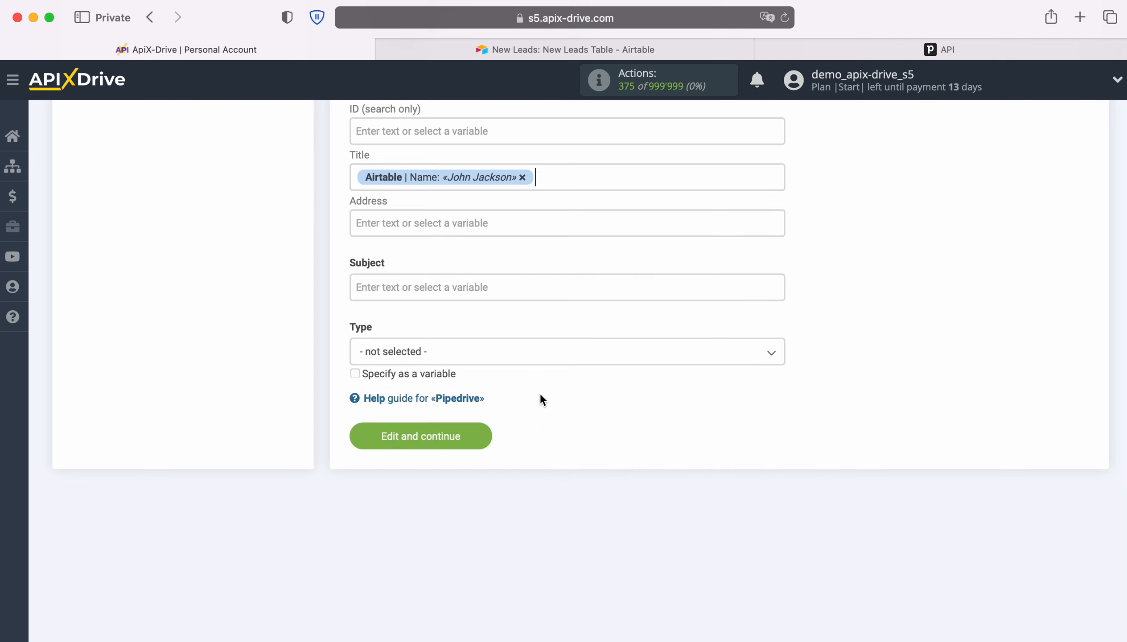
- Fill the task's Subject with "New Row from AirTable" followed by the Airtable Name variable
scroll(532, 386, "down", 1)
left_click(438, 244)
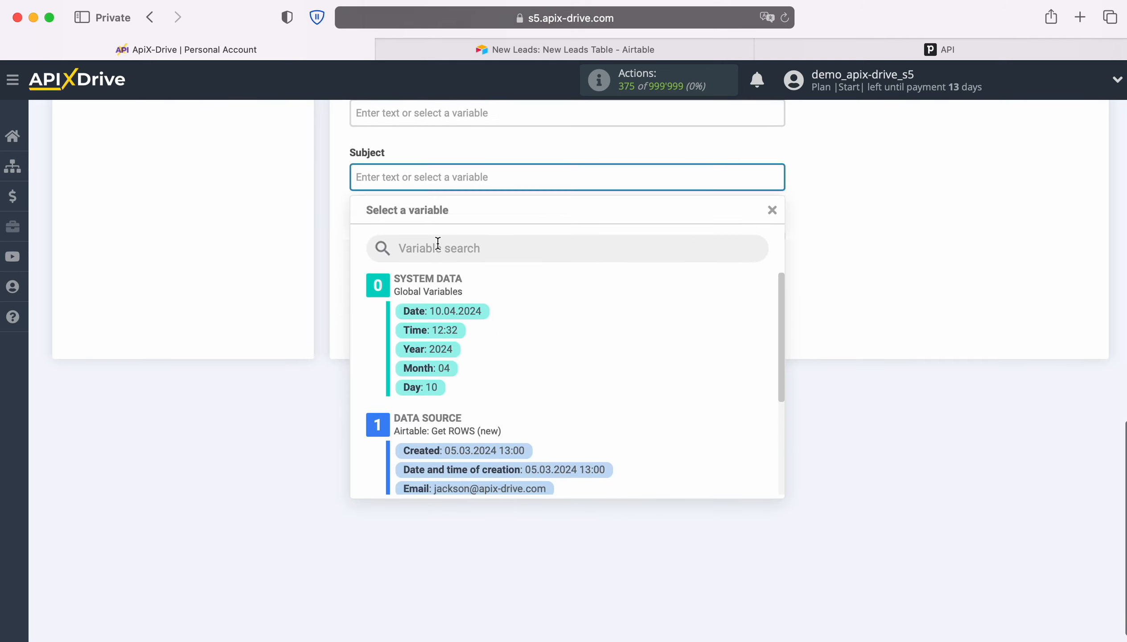
type("New Ro")
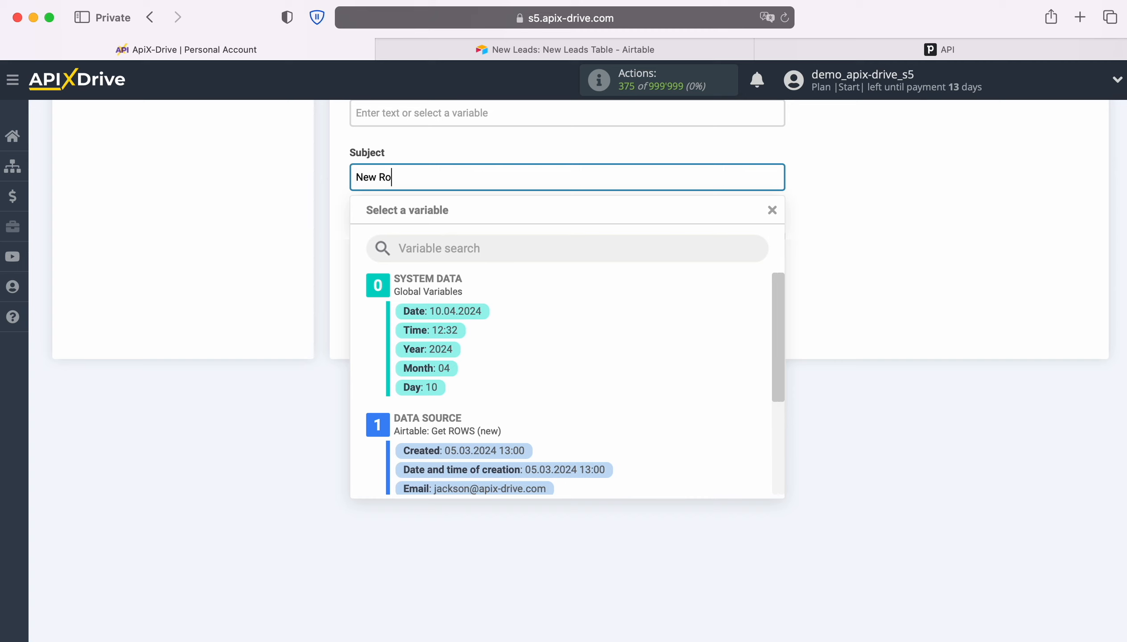
type("w from AirTable")
scroll(644, 400, "down", 2)
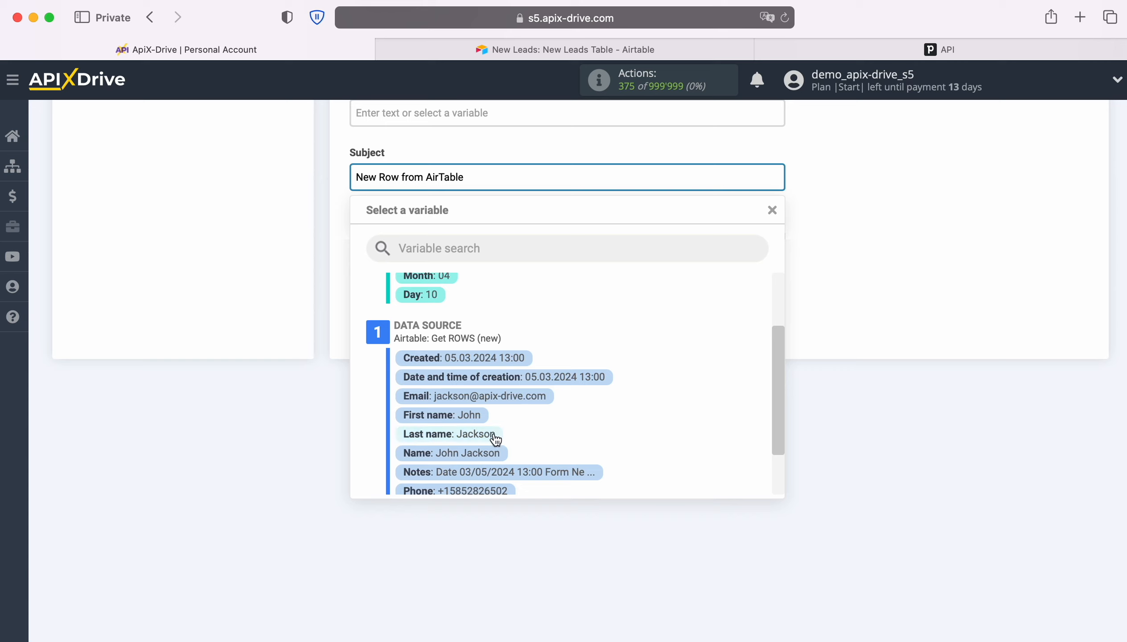
left_click(484, 453)
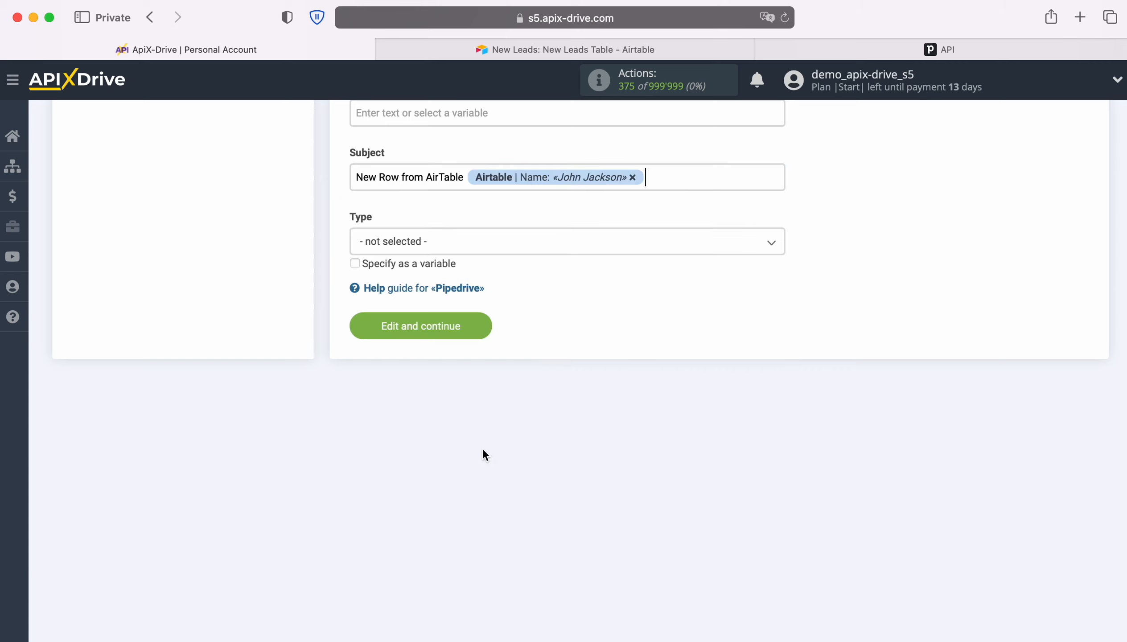
- Set the activity Type to Task and continue to the data destination's test stage
left_click(461, 244)
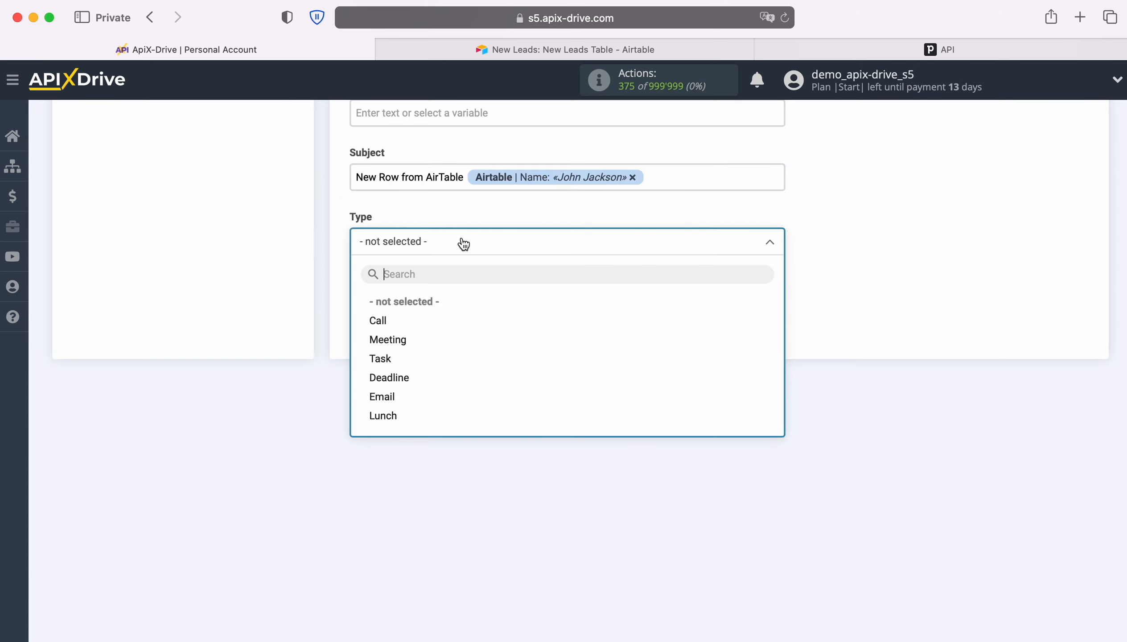
left_click(389, 360)
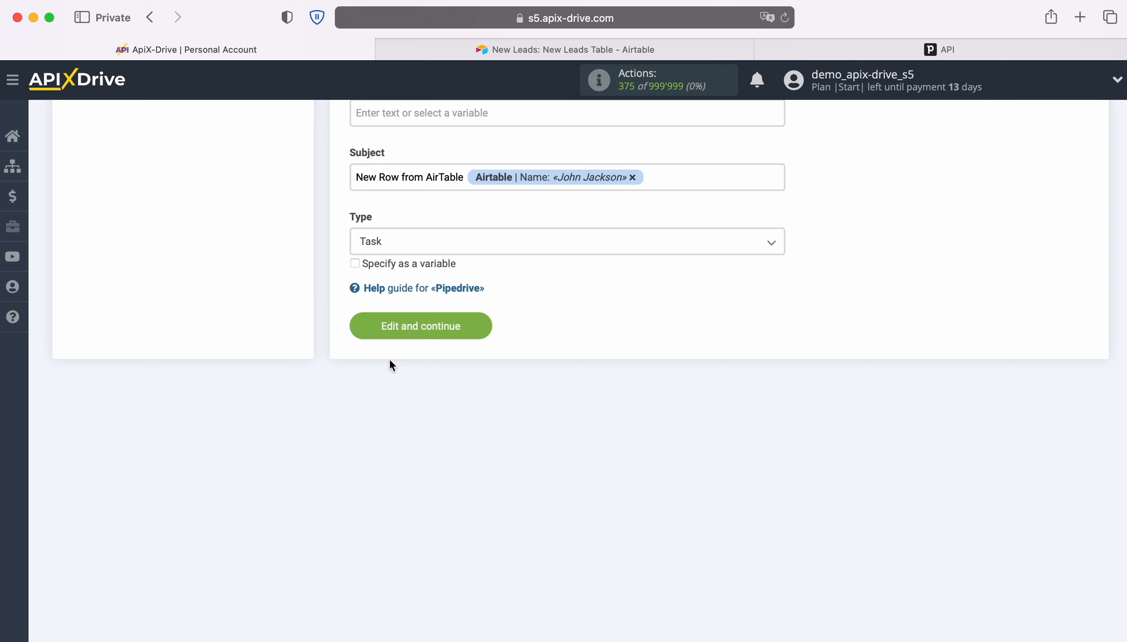
left_click(483, 325)
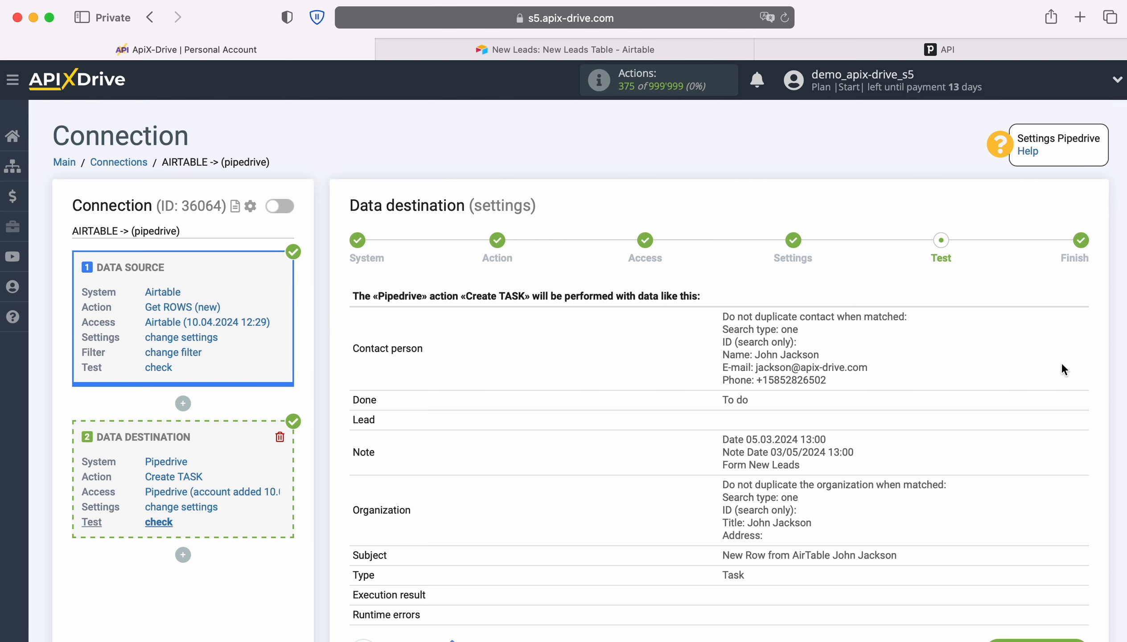
- Send the test data to Pipedrive, then switch to Pipedrive and examine the created task and its contact person's details
scroll(1055, 361, "down", 2)
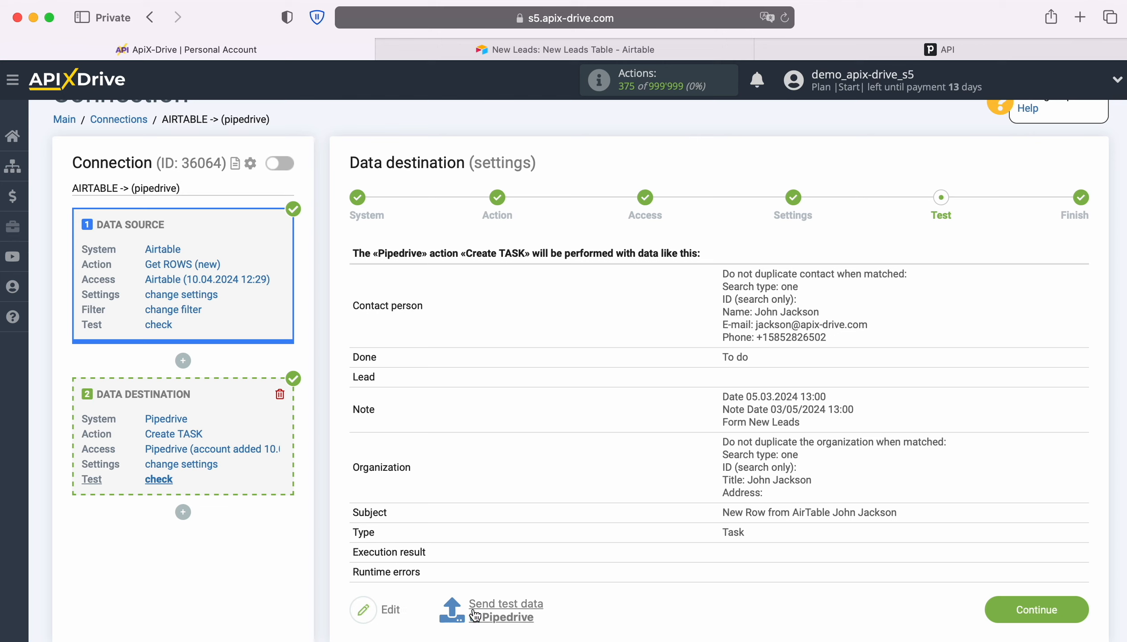
left_click(497, 611)
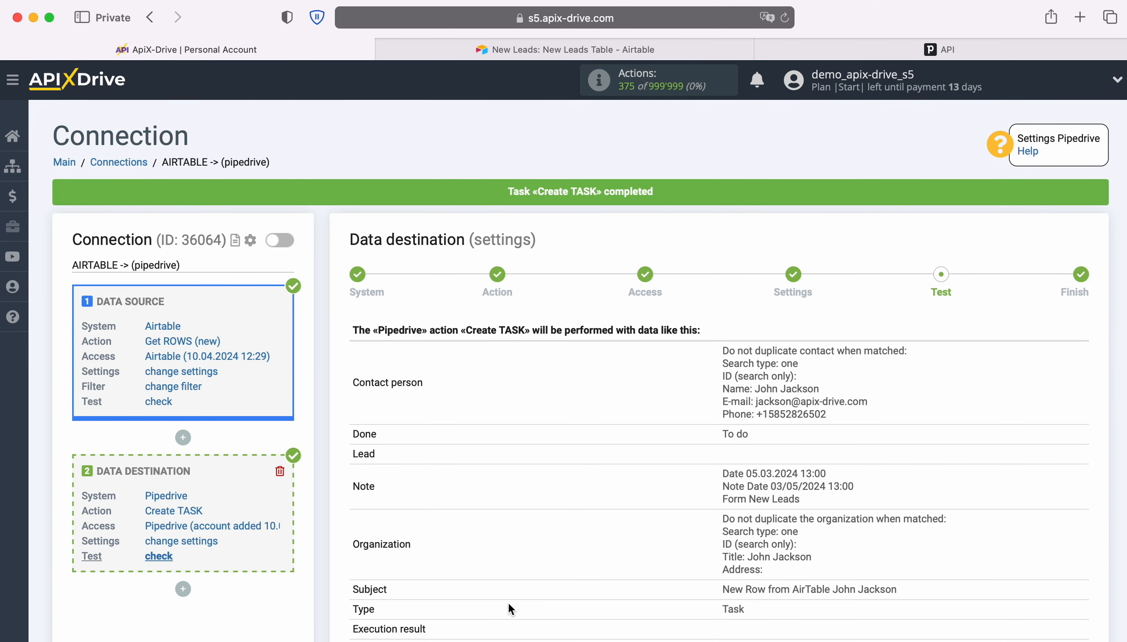
left_click(799, 50)
left_click(293, 231)
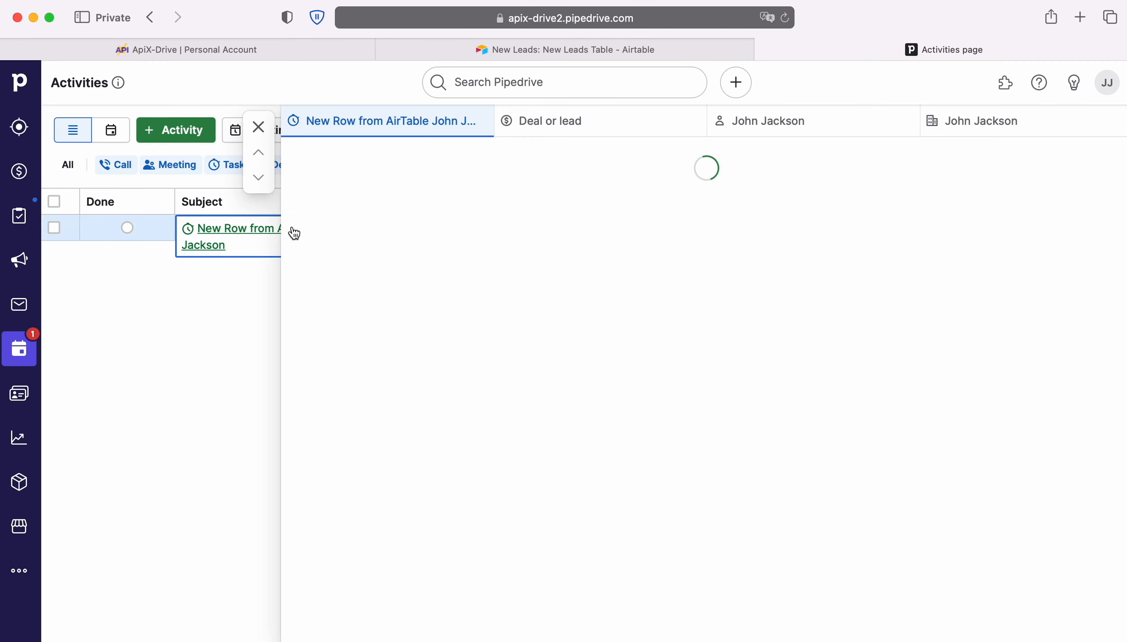
mouse_move(413, 532)
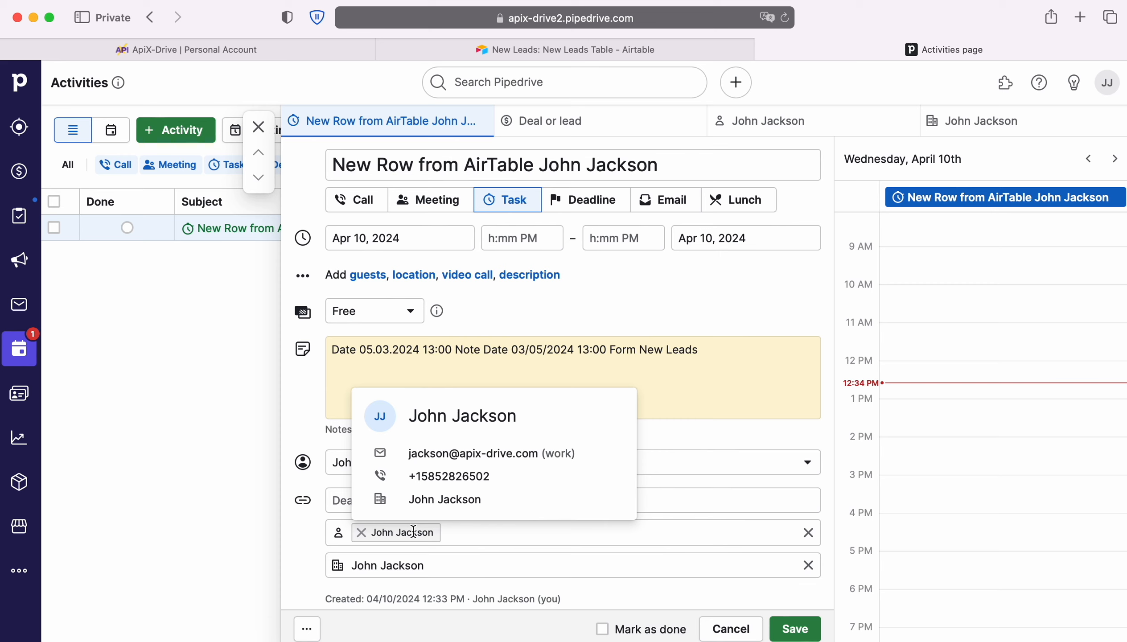
- Return to ApiX-Drive, finish the data destination setup and enable auto-update for the connection
left_click(119, 47)
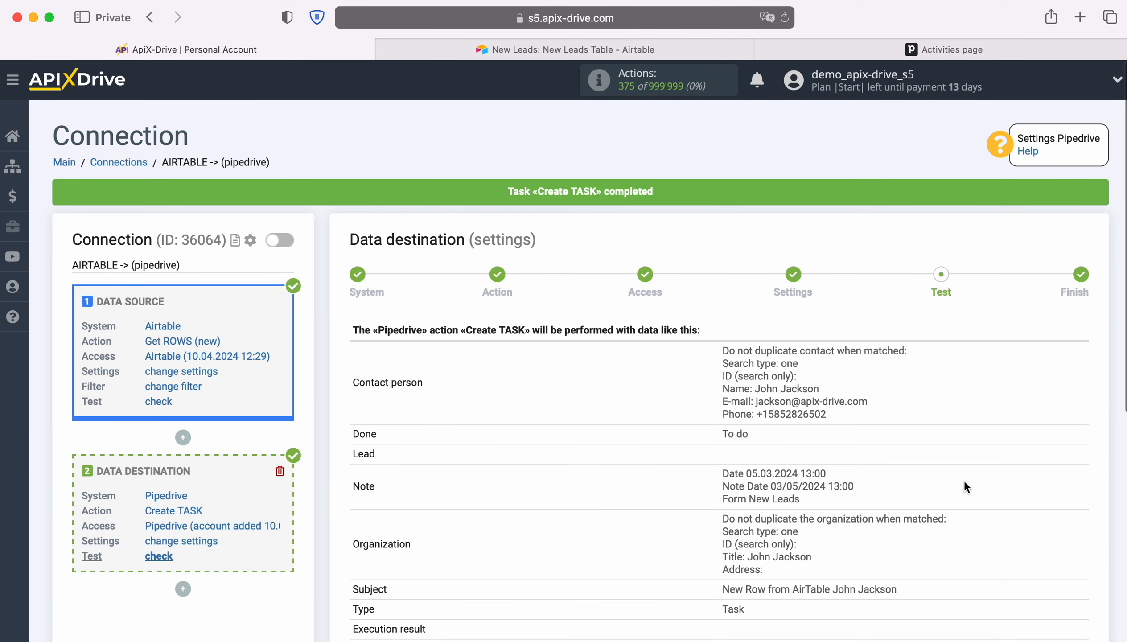
scroll(964, 479, "down", 3)
left_click(1081, 567)
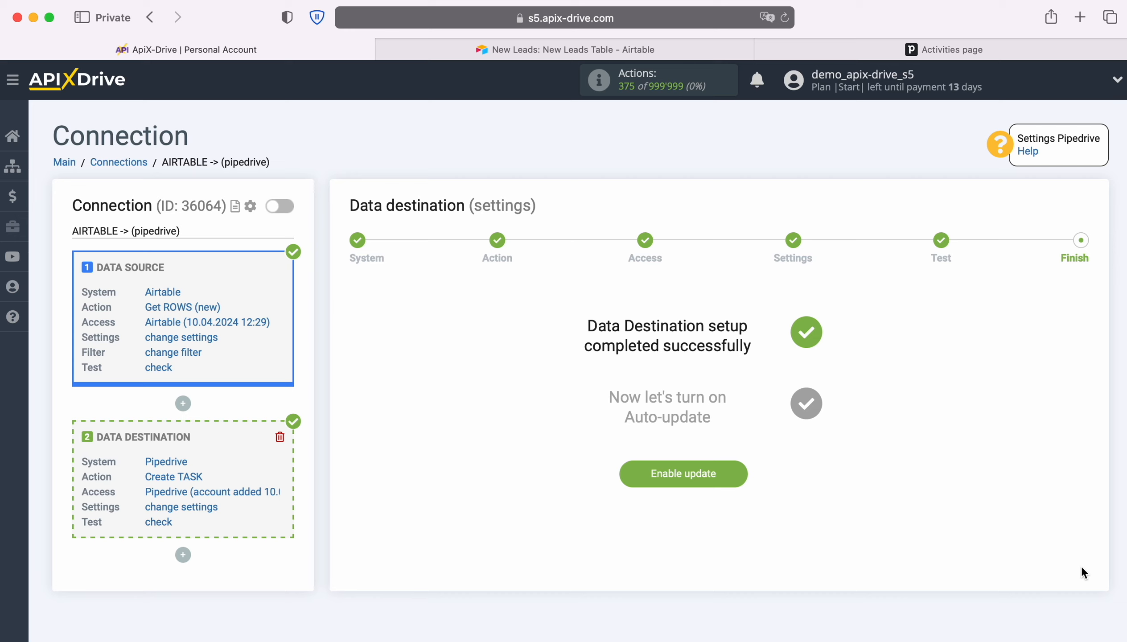
left_click(736, 469)
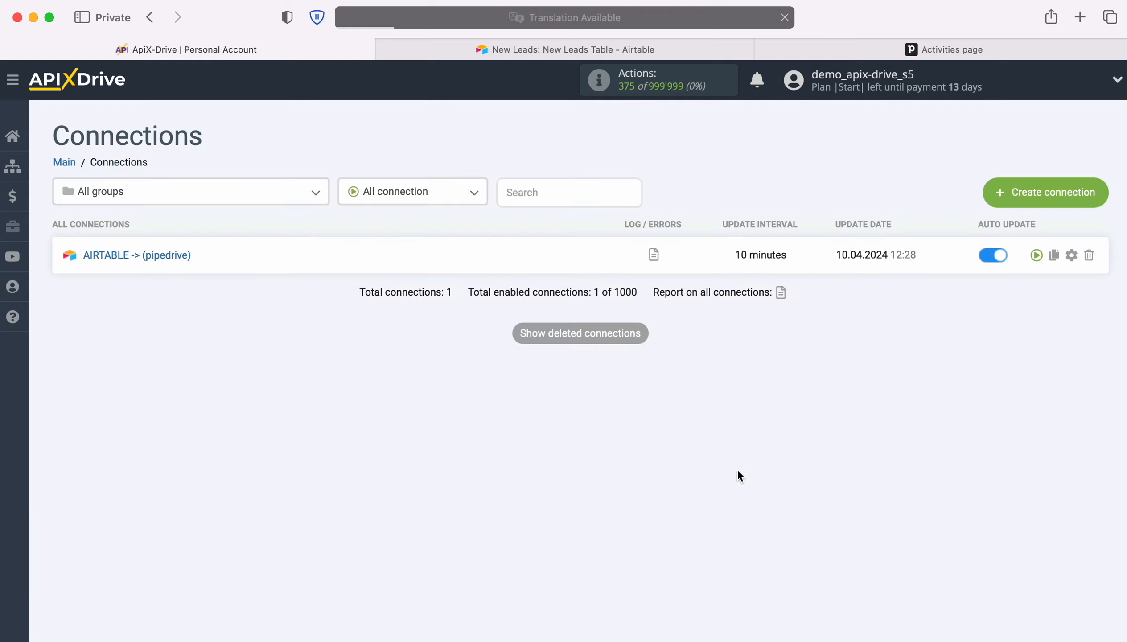
- Set the AIRTABLE -> (pipedrive) connection's update interval to 5 minutes and save its setup
left_click(1073, 254)
left_click(671, 371)
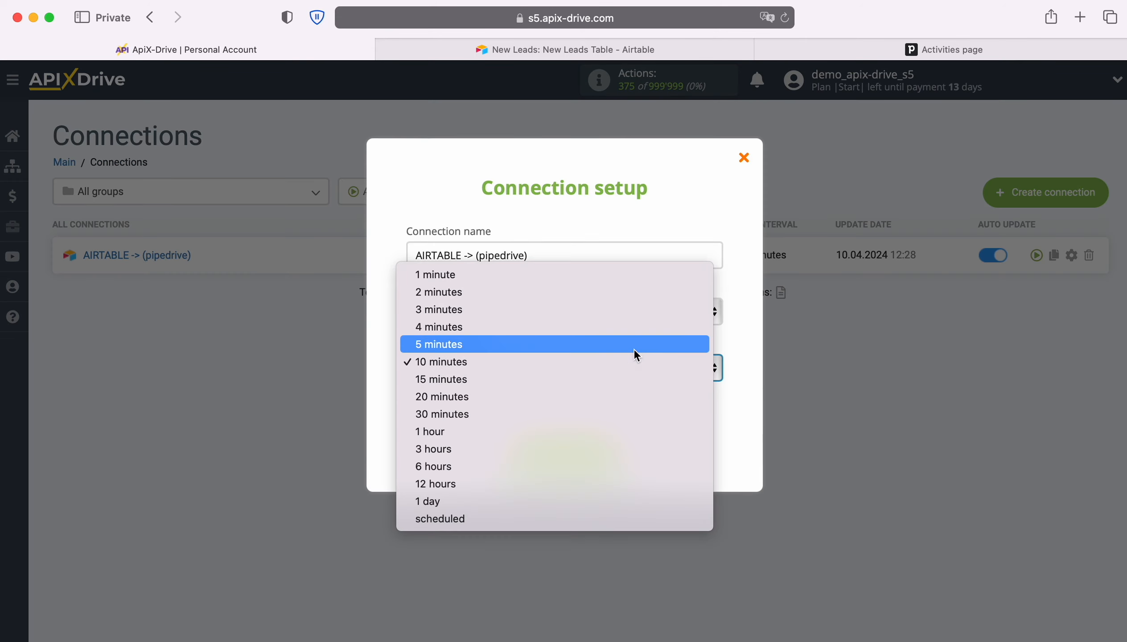
left_click(631, 348)
left_click(616, 454)
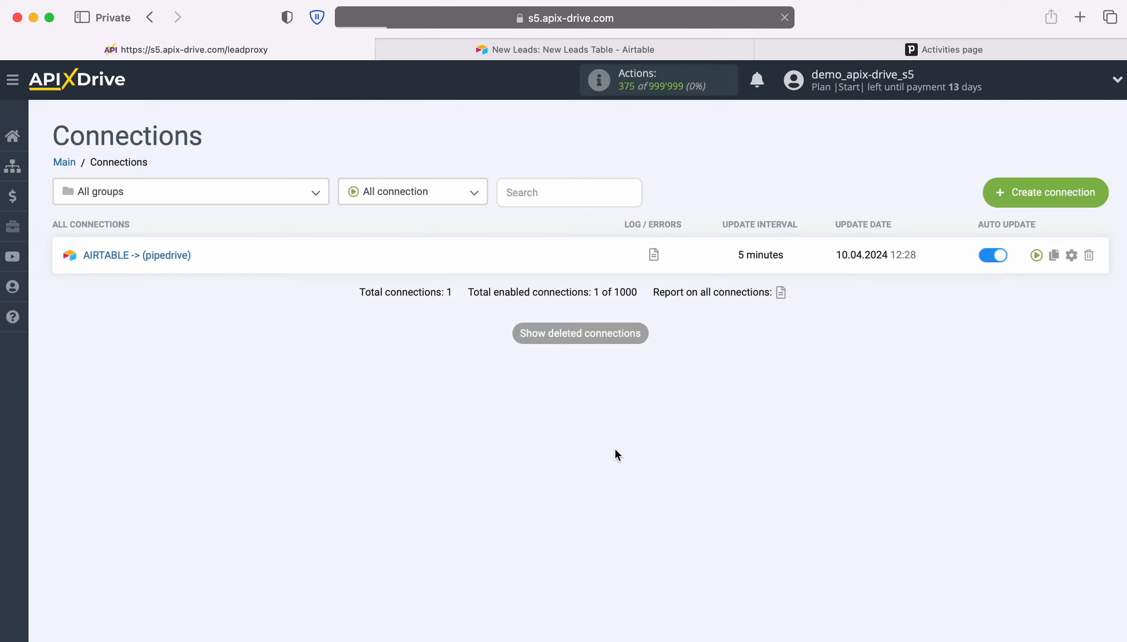